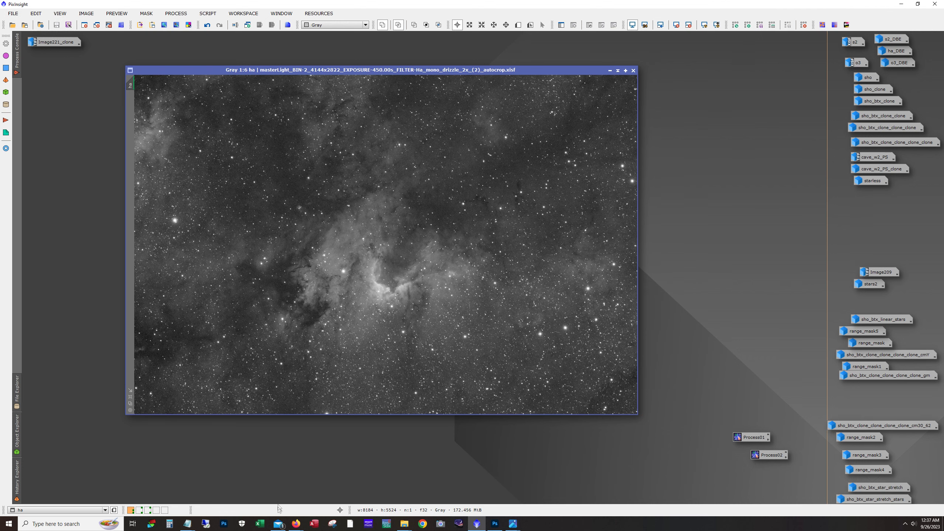
Switch to the Firefox window with the AstroBin page of The Cave Nebula, examine the image and its date, and return to PixInsight.
{"action": "left_click", "coordinate": [296, 525]}
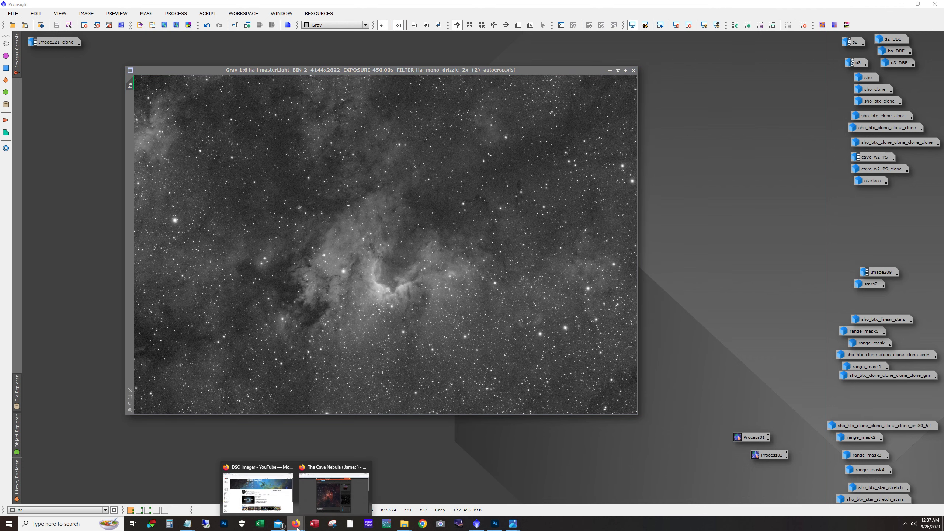
{"action": "left_click", "coordinate": [320, 494]}
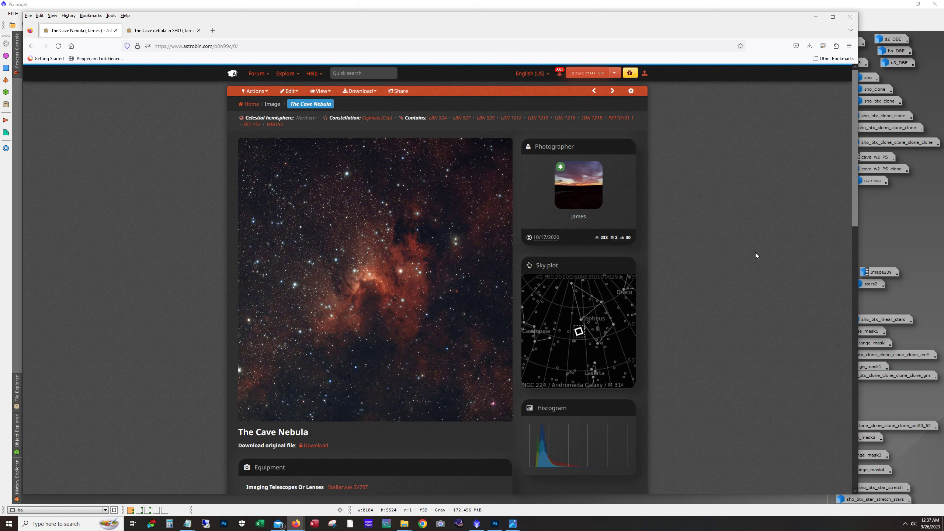
{"action": "left_click_drag", "start_coordinate": [563, 238], "coordinate": [546, 238]}
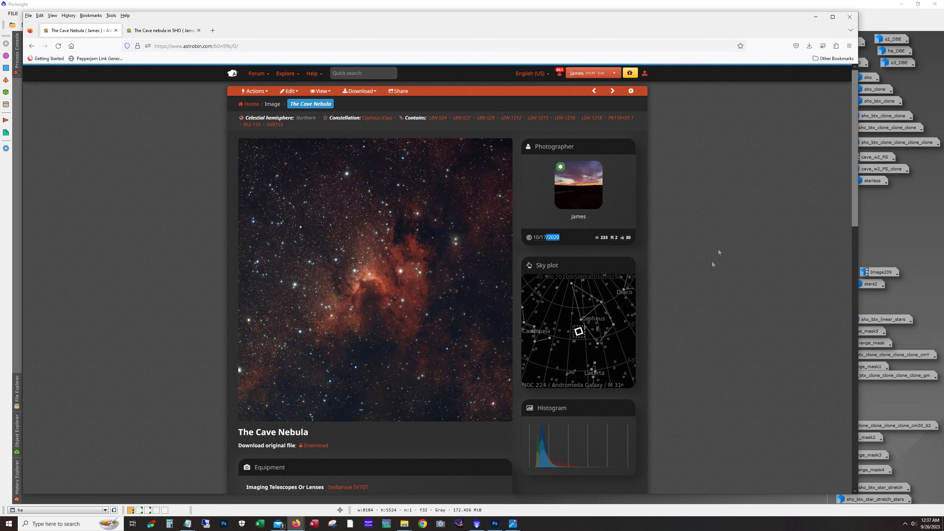
{"action": "left_click", "coordinate": [815, 16]}
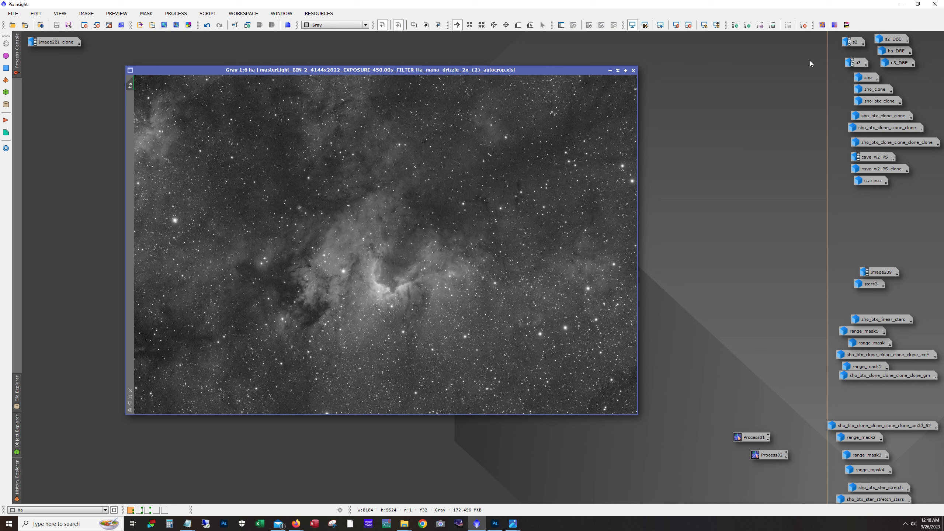
Switch to the Field of View Calculator in Firefox and compare the setup's resolution per pixel with its Dawes limit.
{"action": "key", "text": "alt"}
{"action": "key", "text": "alt"}
{"action": "mouse_move", "coordinate": [296, 524]}
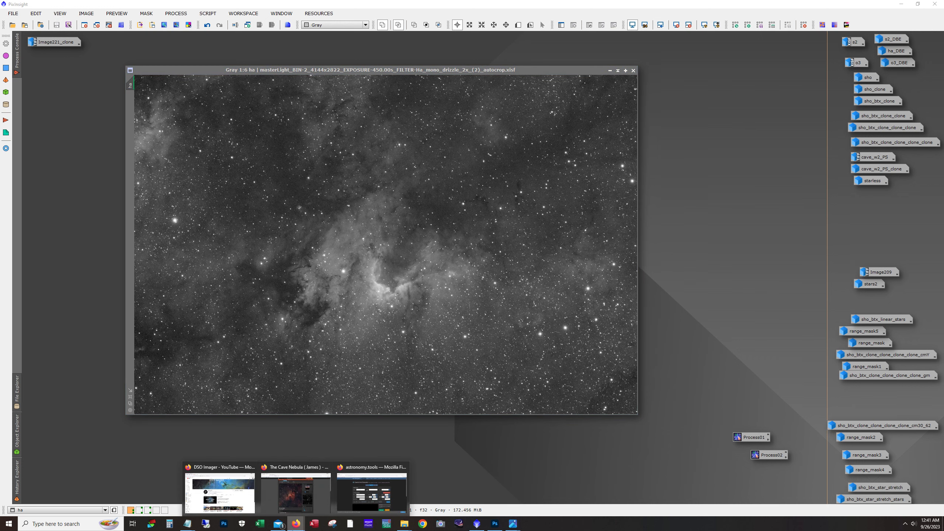
{"action": "left_click", "coordinate": [372, 490]}
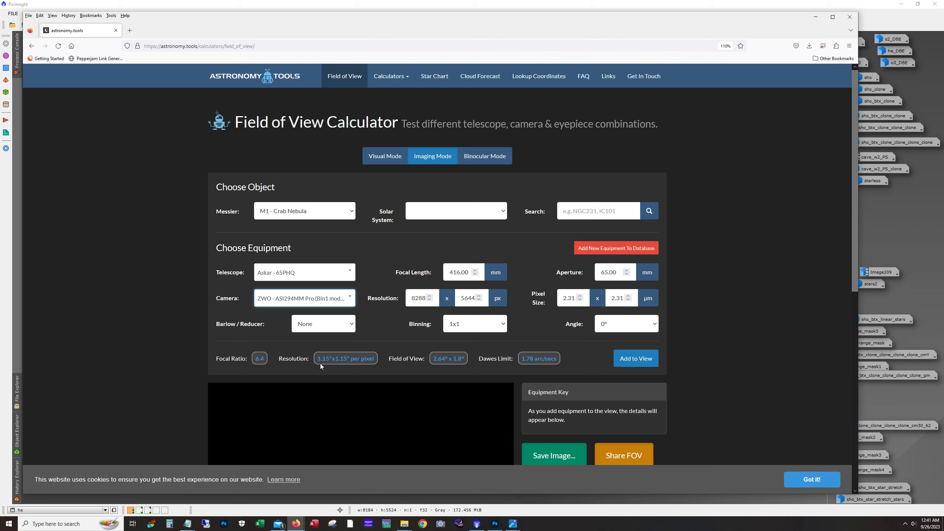
{"action": "left_click_drag", "start_coordinate": [319, 358], "coordinate": [373, 358]}
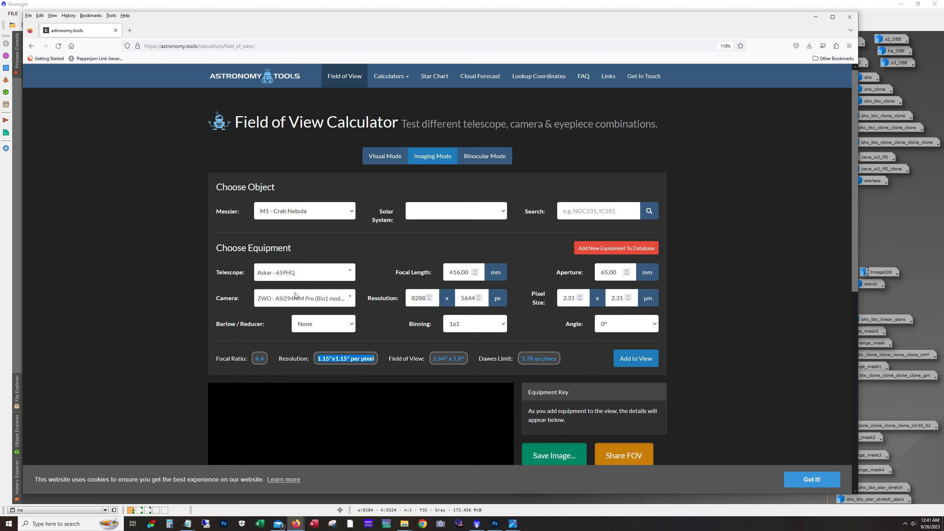
{"action": "left_click_drag", "start_coordinate": [479, 358], "coordinate": [553, 357]}
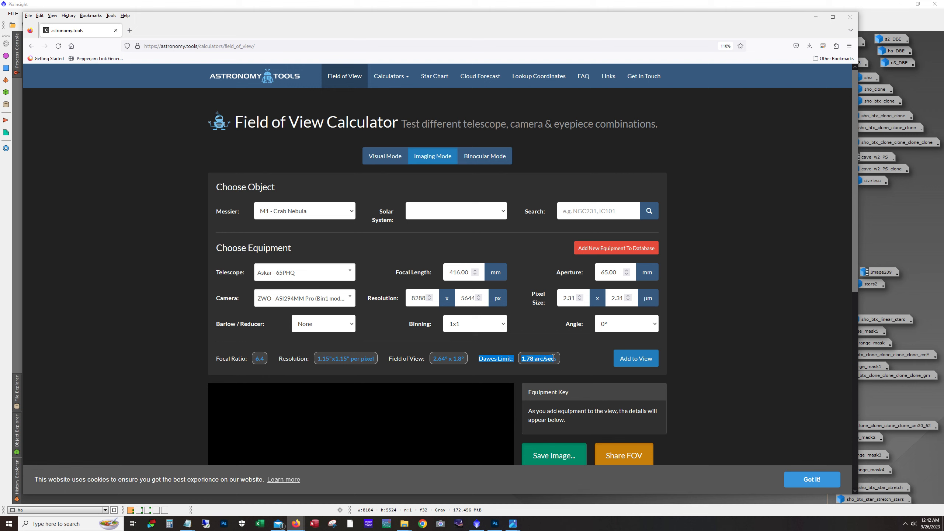
{"action": "left_click", "coordinate": [538, 363]}
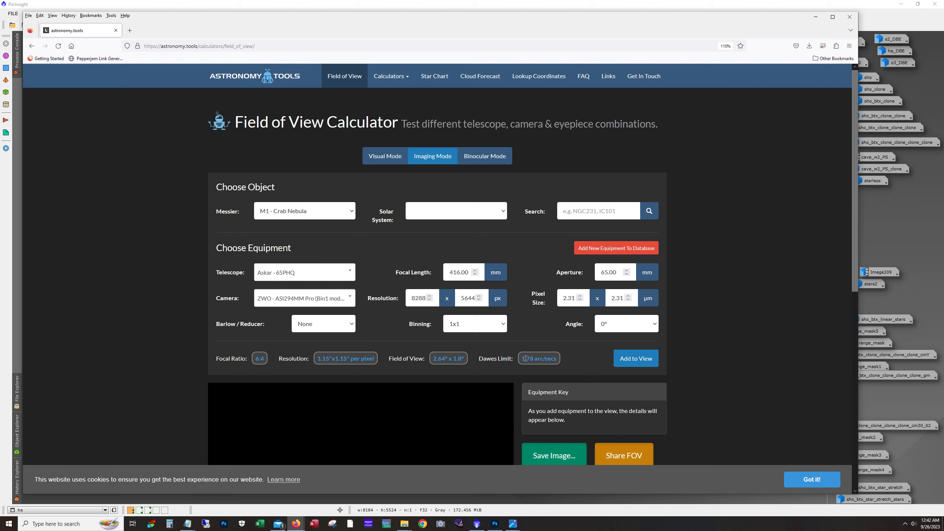
{"action": "left_click_drag", "start_coordinate": [522, 358], "coordinate": [558, 359]}
{"action": "left_click", "coordinate": [333, 360]}
{"action": "left_click_drag", "start_coordinate": [321, 359], "coordinate": [373, 358]}
{"action": "left_click", "coordinate": [331, 359]}
{"action": "left_click", "coordinate": [328, 357]}
{"action": "left_click_drag", "start_coordinate": [317, 359], "coordinate": [368, 359]}
{"action": "left_click_drag", "start_coordinate": [521, 359], "coordinate": [560, 359]}
Set the calculator's camera to ZWO - ASI294MM Pro (Bin2 mode).
{"action": "left_click", "coordinate": [334, 300]}
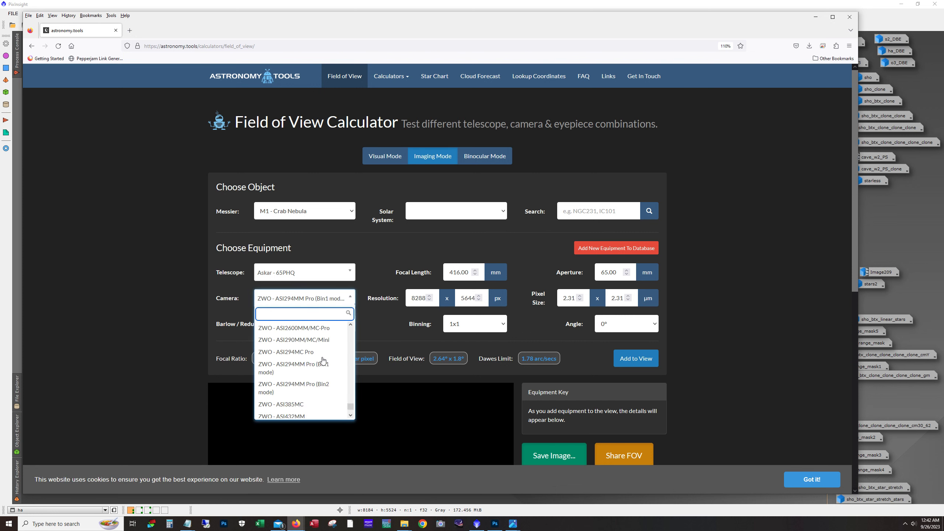
{"action": "scroll", "coordinate": [322, 357], "scroll_direction": "down", "scroll_amount": 1}
{"action": "left_click", "coordinate": [323, 345]}
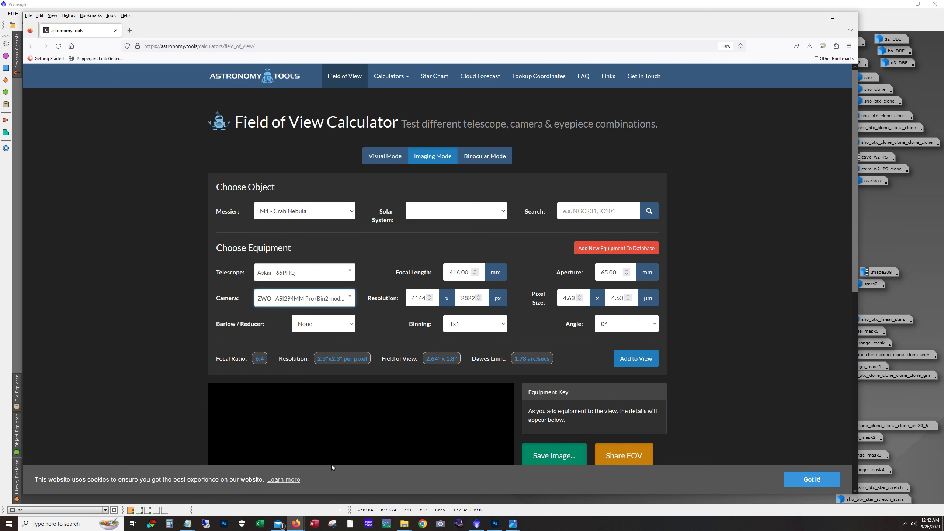
Compare the Bin2 resolution per pixel with the Dawes limit, then minimize the calculator window to return to PixInsight.
{"action": "double_click", "coordinate": [337, 359]}
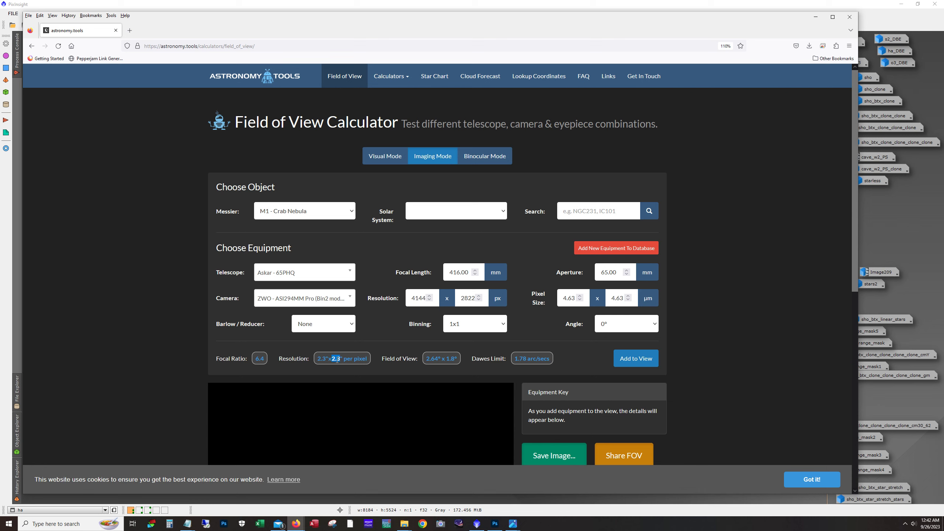
{"action": "left_click", "coordinate": [526, 358]}
{"action": "left_click_drag", "start_coordinate": [515, 358], "coordinate": [532, 358]}
{"action": "left_click_drag", "start_coordinate": [370, 360], "coordinate": [317, 359]}
{"action": "left_click", "coordinate": [815, 17]}
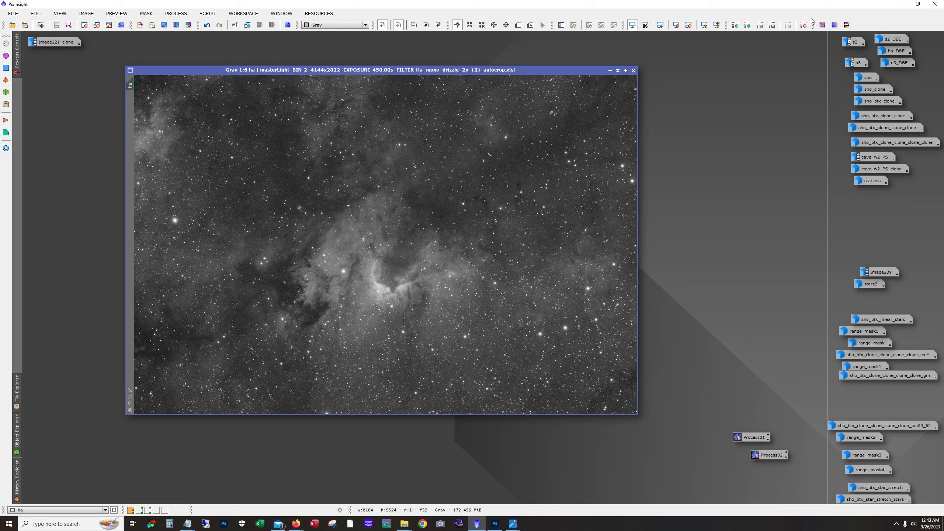
Switch to the Notepad notes and look over the Astrodon H-alpha, OIII and SII filter lines.
{"action": "left_click", "coordinate": [187, 524]}
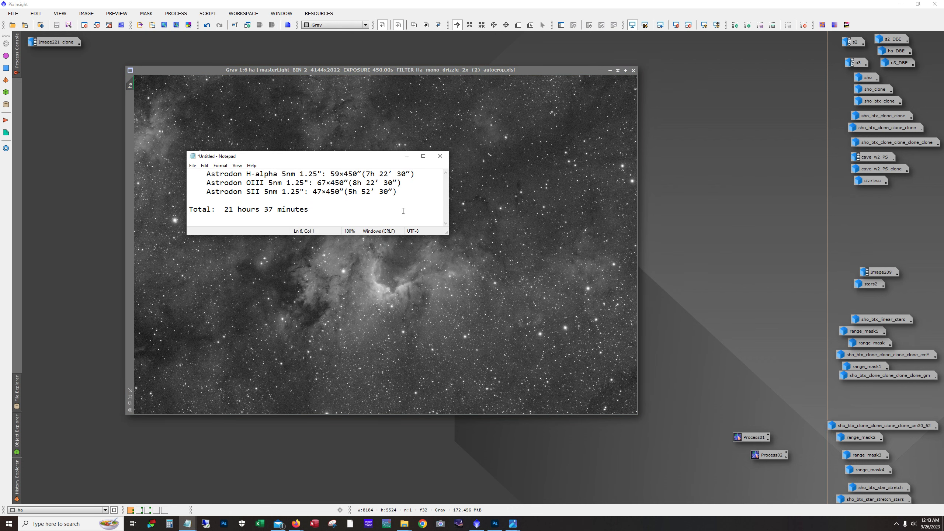
{"action": "left_click_drag", "start_coordinate": [202, 174], "coordinate": [345, 174]}
{"action": "left_click", "coordinate": [339, 175]}
{"action": "left_click", "coordinate": [331, 173]}
{"action": "double_click", "coordinate": [333, 174]}
{"action": "left_click_drag", "start_coordinate": [315, 183], "coordinate": [208, 175]}
{"action": "left_click", "coordinate": [412, 193]}
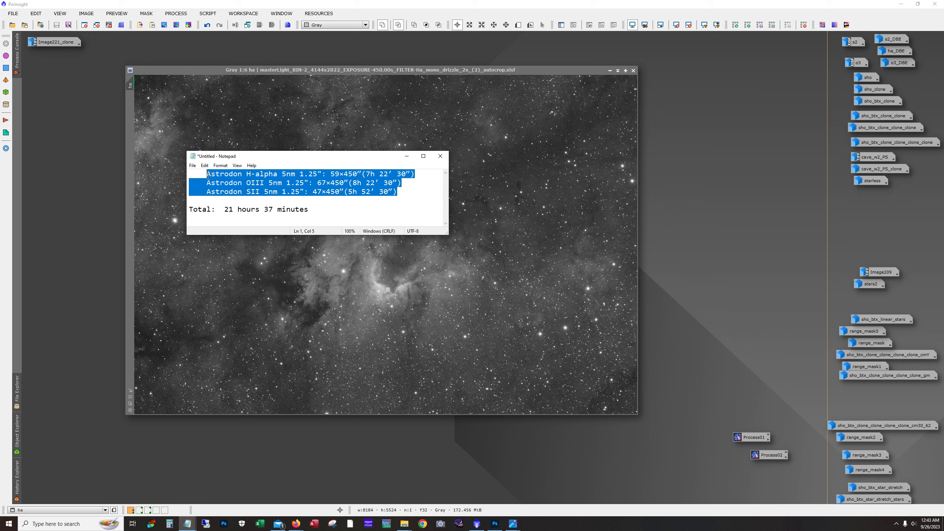
Examine the exposure counts and integration times listed for the OIII, SII and H-alpha filters.
{"action": "left_click", "coordinate": [331, 200]}
{"action": "left_click_drag", "start_coordinate": [316, 183], "coordinate": [404, 183]}
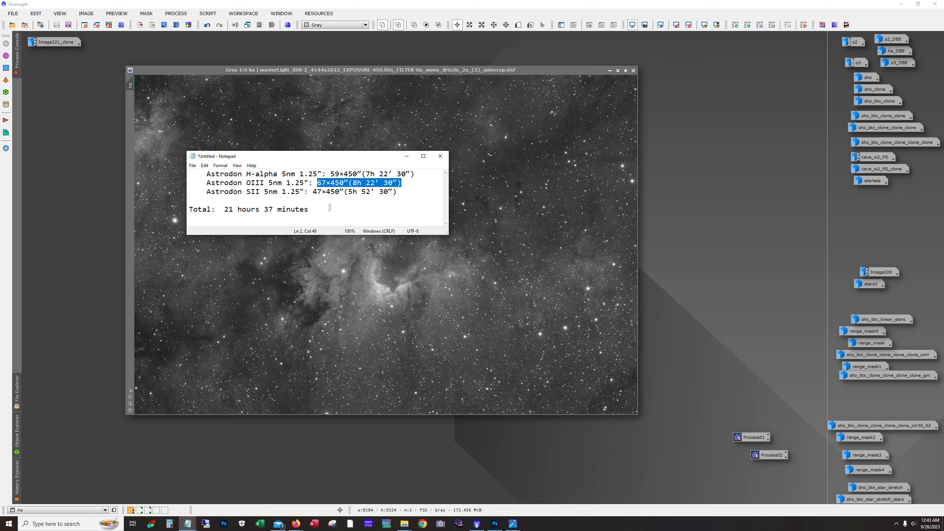
{"action": "left_click_drag", "start_coordinate": [397, 193], "coordinate": [312, 192]}
{"action": "left_click", "coordinate": [316, 192]}
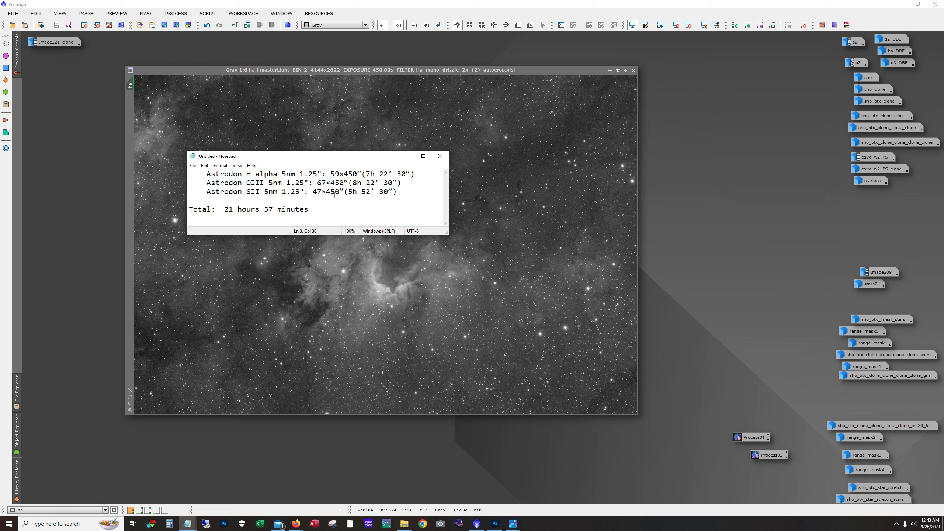
{"action": "left_click_drag", "start_coordinate": [397, 192], "coordinate": [315, 193]}
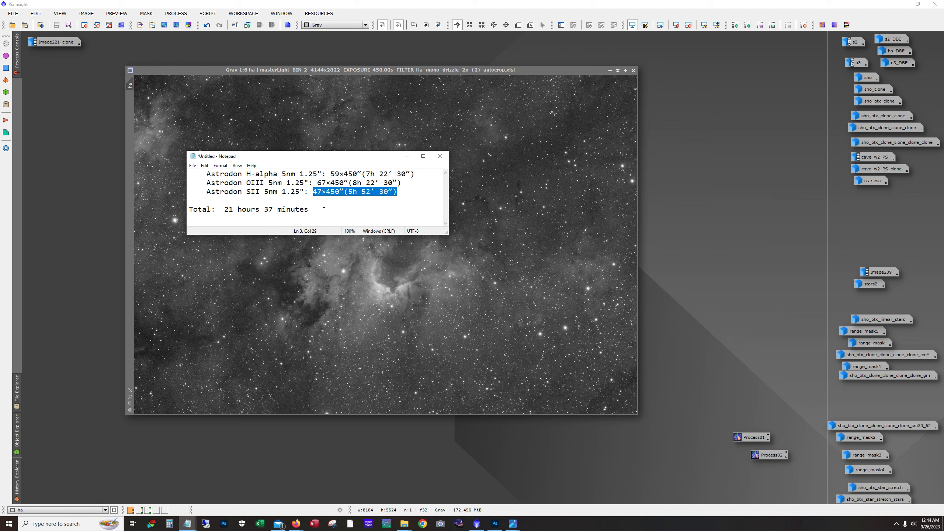
{"action": "left_click", "coordinate": [306, 197]}
{"action": "left_click_drag", "start_coordinate": [312, 192], "coordinate": [399, 193]}
{"action": "left_click", "coordinate": [337, 174]}
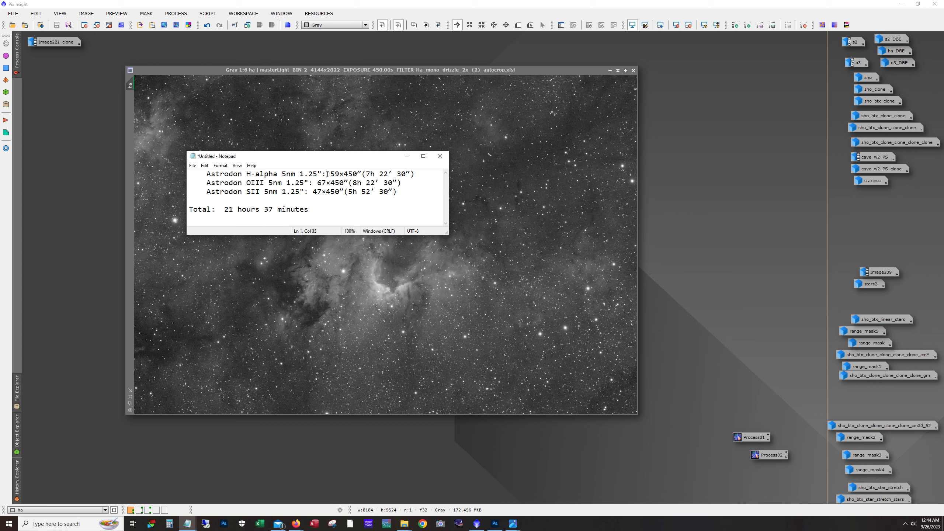
{"action": "left_click_drag", "start_coordinate": [327, 174], "coordinate": [413, 177]}
{"action": "left_click", "coordinate": [317, 182]}
{"action": "left_click_drag", "start_coordinate": [316, 183], "coordinate": [401, 183]}
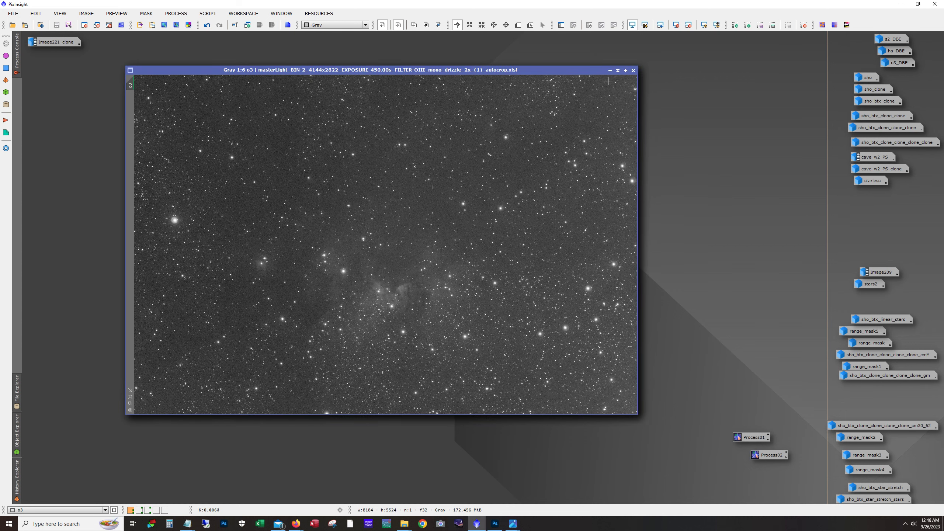
Minimize the open o3, s2 and ha master images to workspace icons.
{"action": "left_click", "coordinate": [610, 72]}
{"action": "left_click", "coordinate": [610, 72]}
{"action": "left_click", "coordinate": [611, 72]}
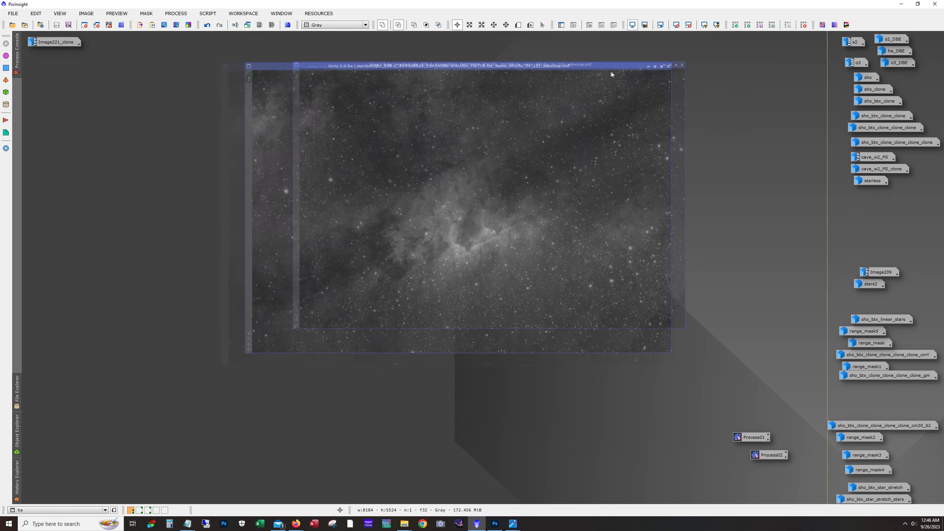
Restore the s2_DBE and ha_DBE images and place them overlapping near the middle of the workspace for viewing.
{"action": "double_click", "coordinate": [903, 40]}
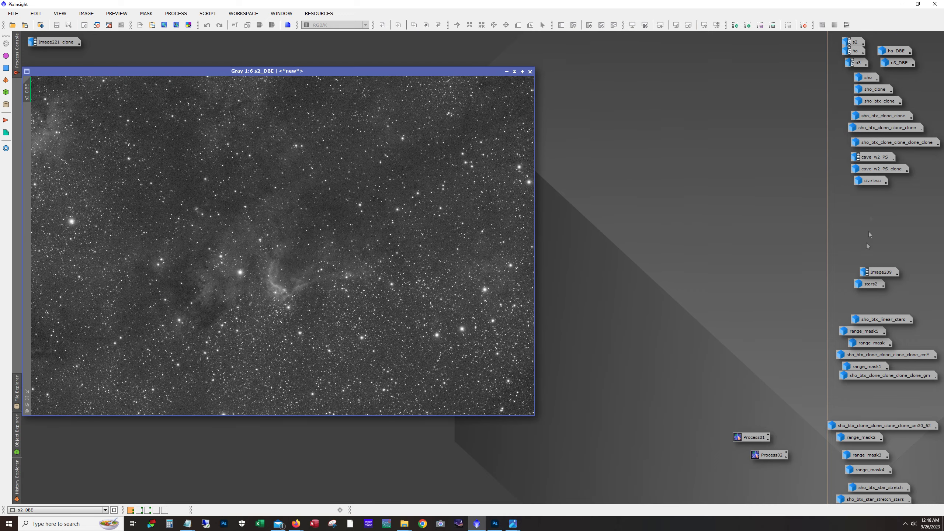
{"action": "left_click_drag", "start_coordinate": [294, 71], "coordinate": [398, 70]}
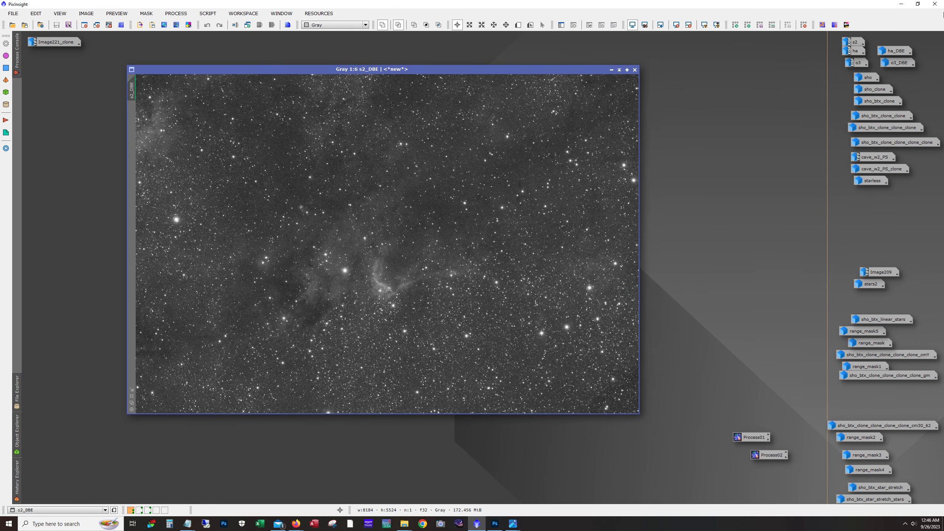
{"action": "double_click", "coordinate": [898, 51]}
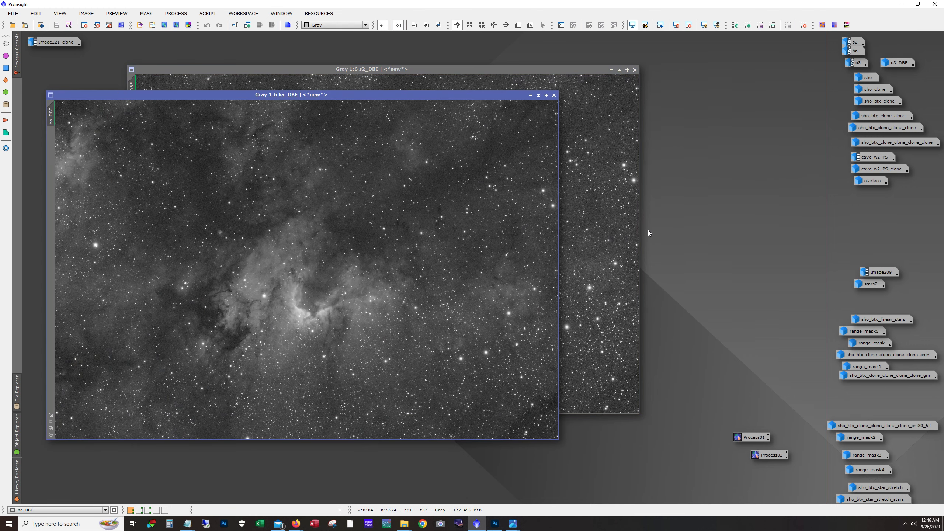
{"action": "left_click_drag", "start_coordinate": [335, 91], "coordinate": [434, 69]}
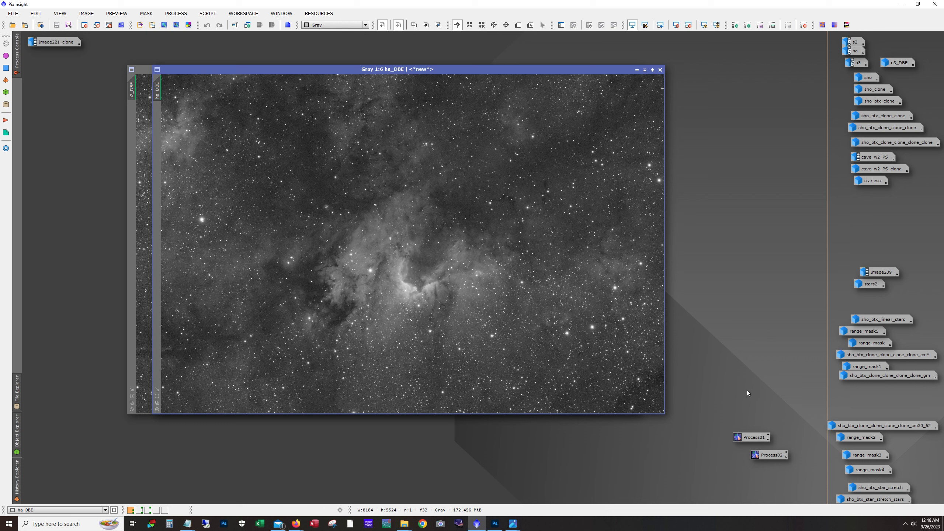
Examine the Process01 DynamicBackgroundExtraction samples on ha_DBE, cancel the session, and minimize the ha_DBE and s2_DBE images.
{"action": "double_click", "coordinate": [751, 437]}
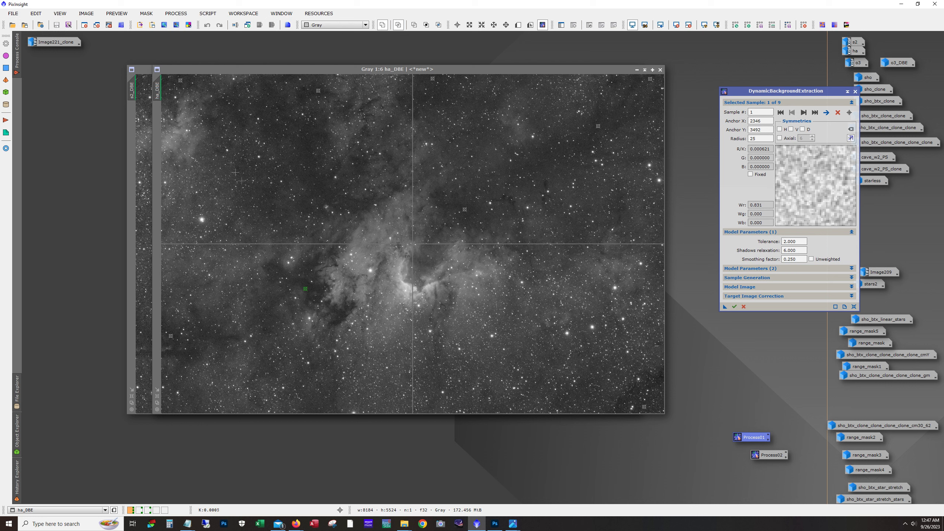
{"action": "left_click", "coordinate": [855, 92]}
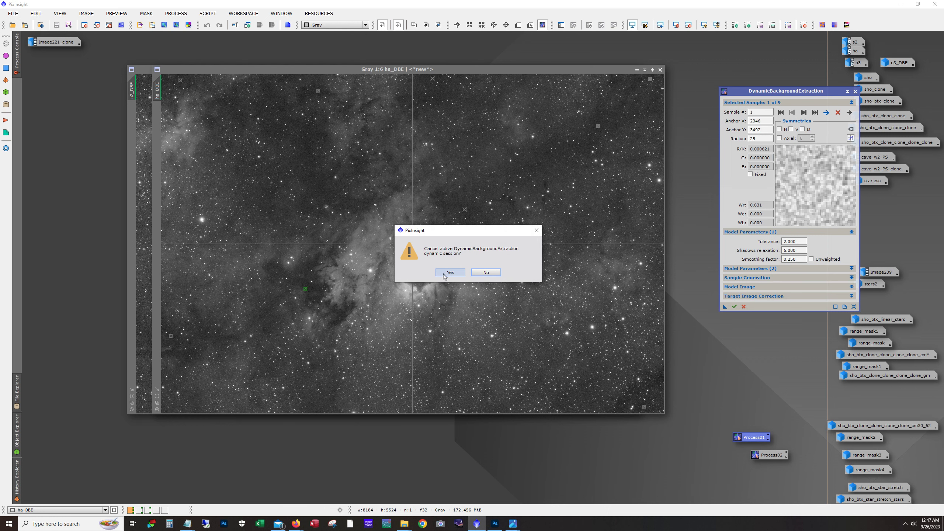
{"action": "left_click", "coordinate": [444, 276]}
{"action": "left_click", "coordinate": [636, 70]}
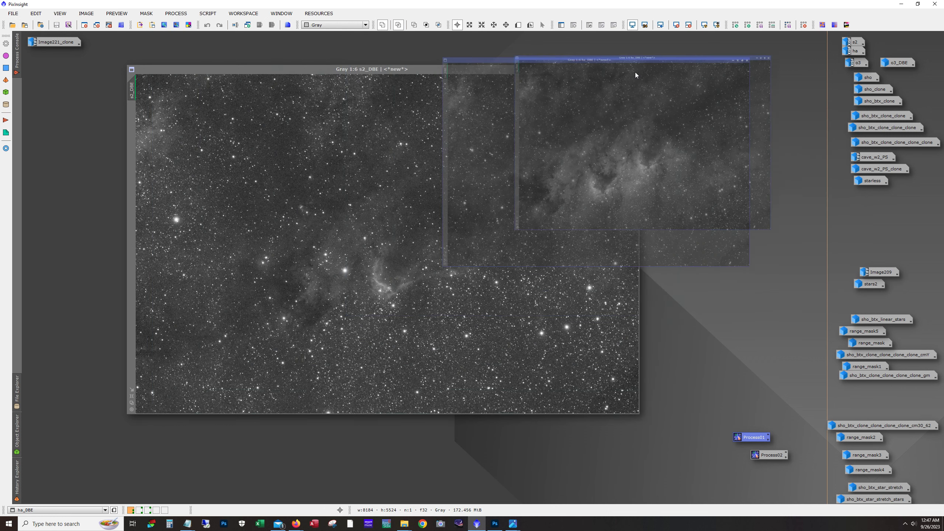
{"action": "left_click", "coordinate": [608, 70]}
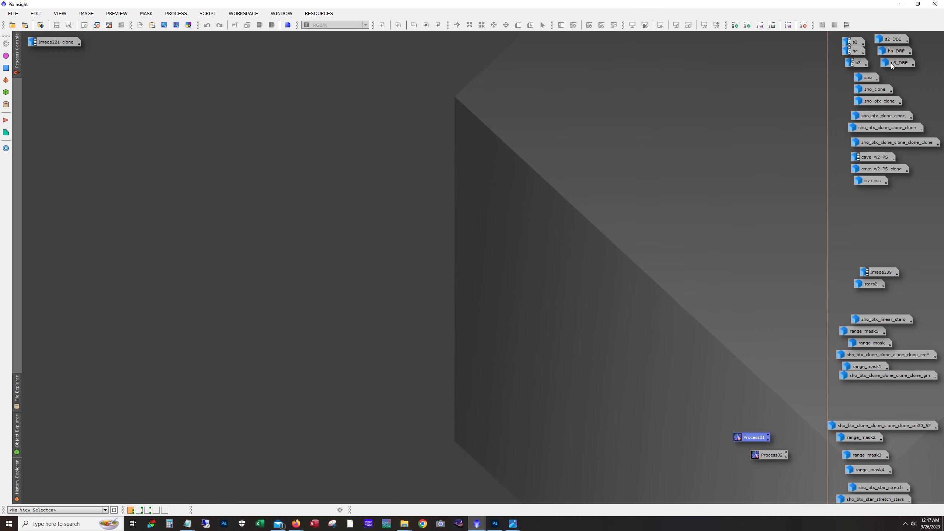
Restore the o3_DBE image, examine the Process02 DynamicBackgroundExtraction samples on it, and cancel the session.
{"action": "double_click", "coordinate": [891, 63]}
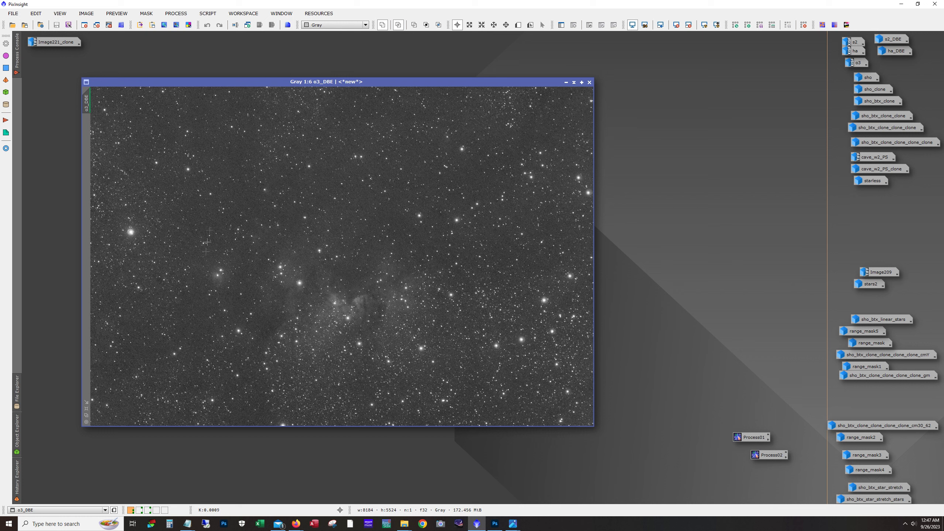
{"action": "double_click", "coordinate": [770, 456]}
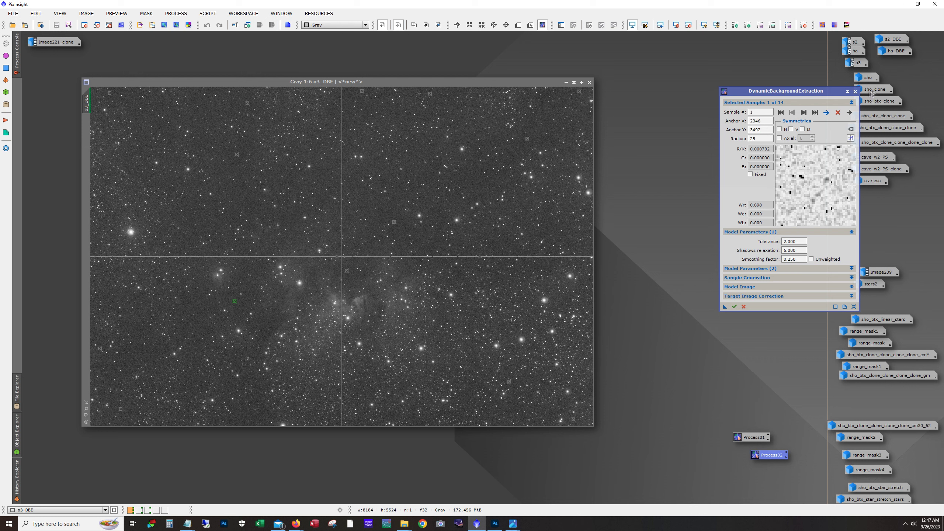
{"action": "left_click", "coordinate": [854, 91]}
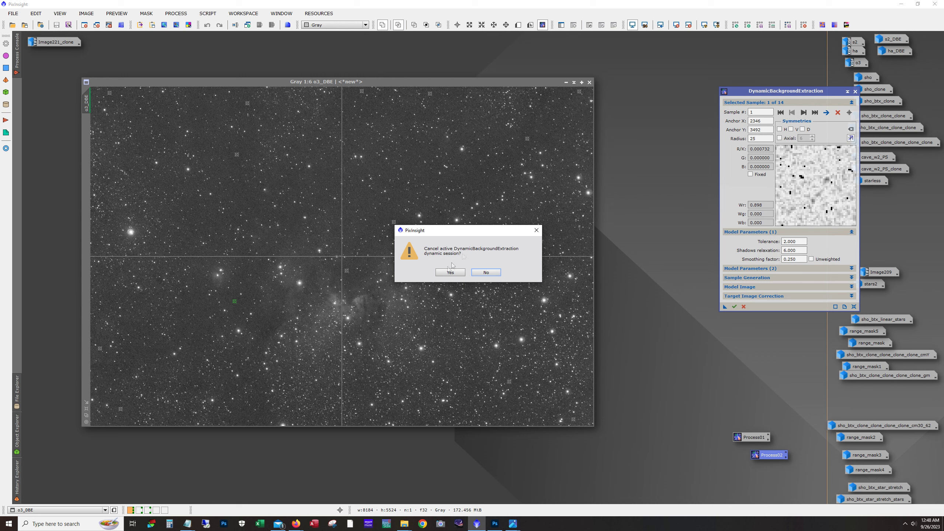
{"action": "left_click", "coordinate": [463, 272]}
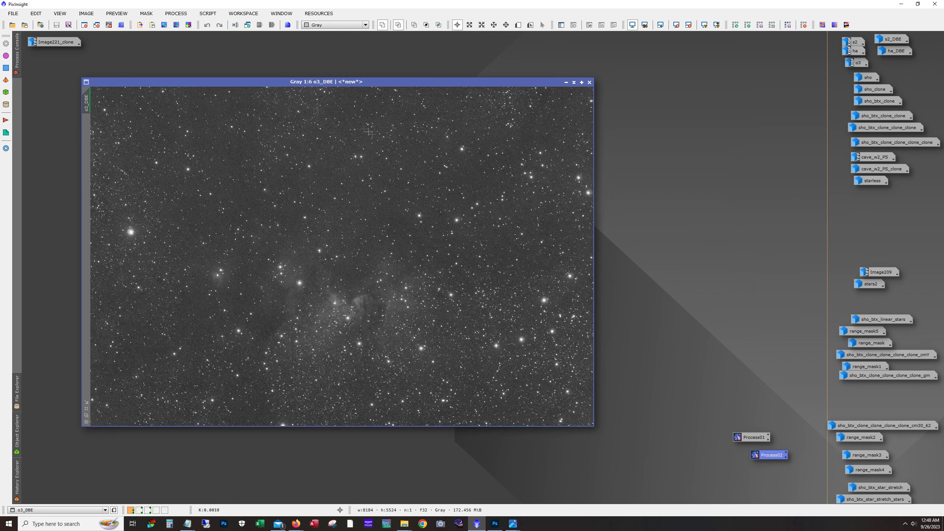
Review the Yes/No button order options under Message Box Settings in the global preferences, and close the preferences without changes.
{"action": "left_click", "coordinate": [36, 14]}
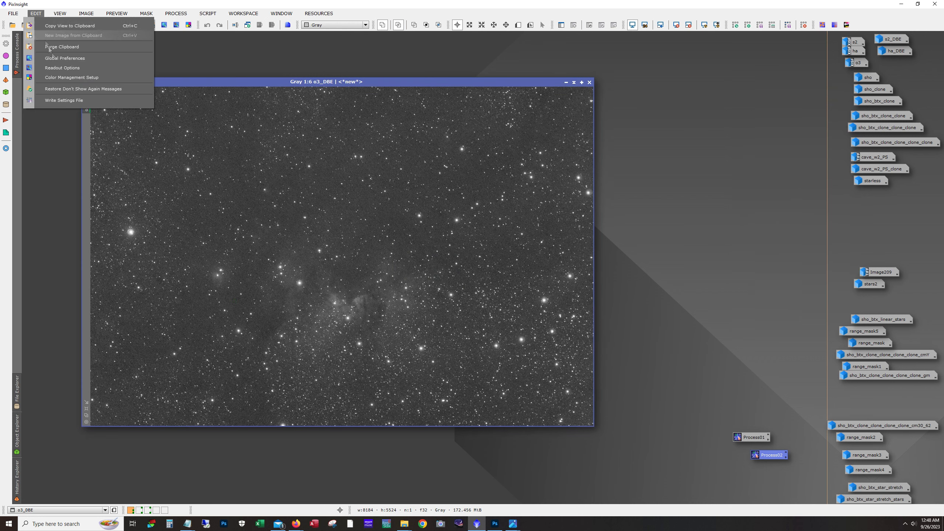
{"action": "left_click", "coordinate": [61, 61]}
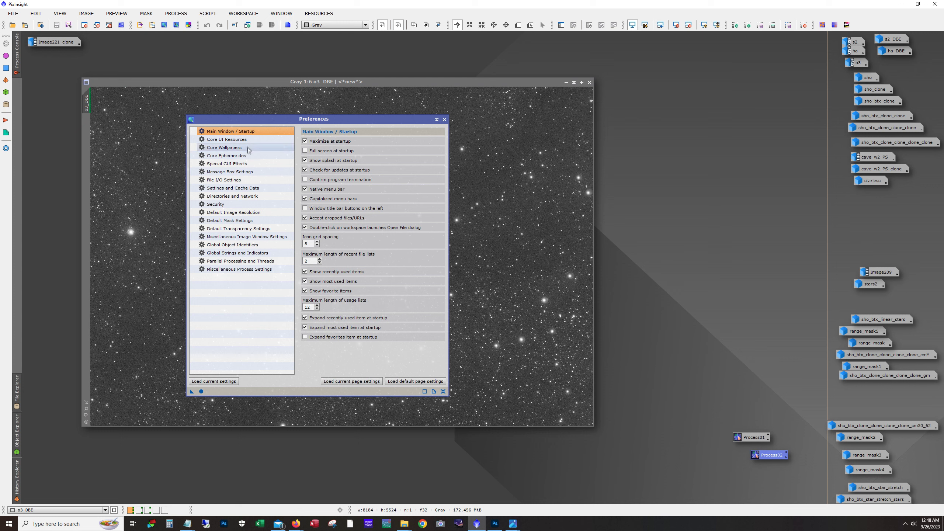
{"action": "left_click", "coordinate": [247, 173]}
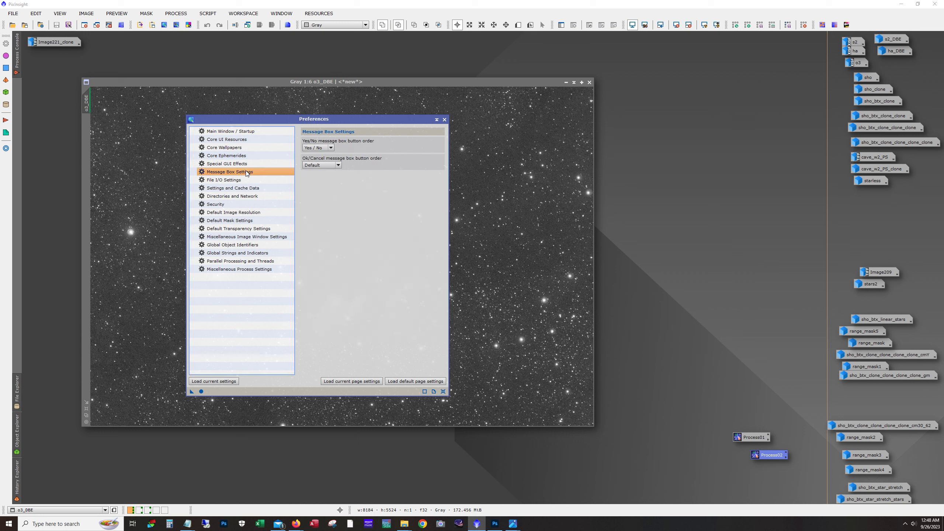
{"action": "left_click", "coordinate": [323, 148]}
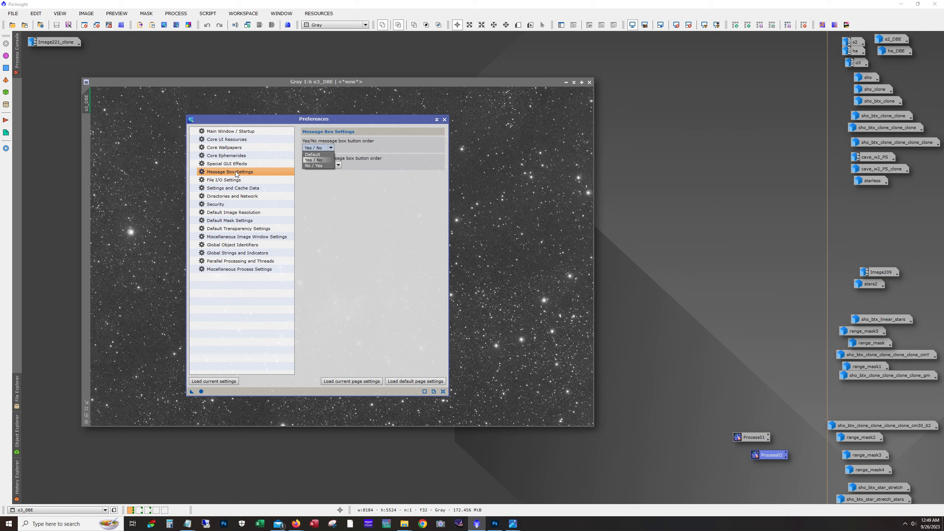
{"action": "left_click", "coordinate": [342, 143]}
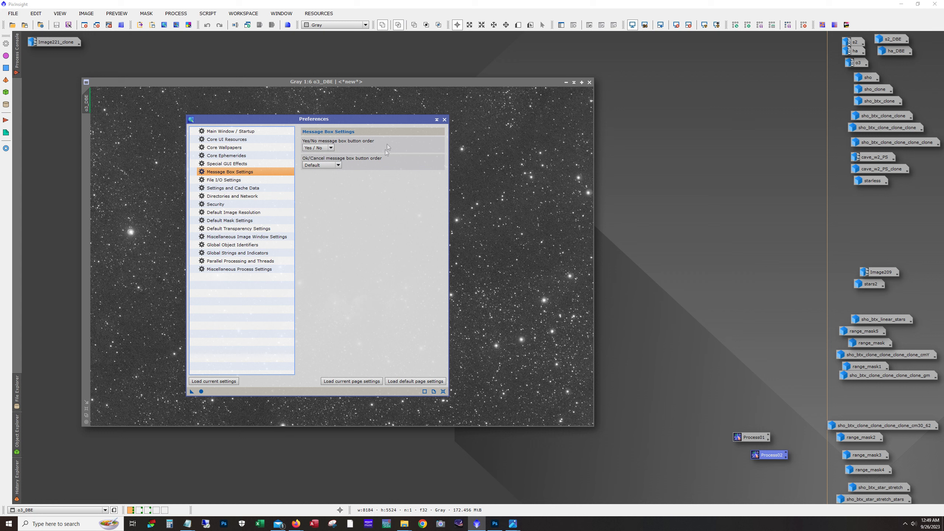
{"action": "left_click", "coordinate": [444, 120]}
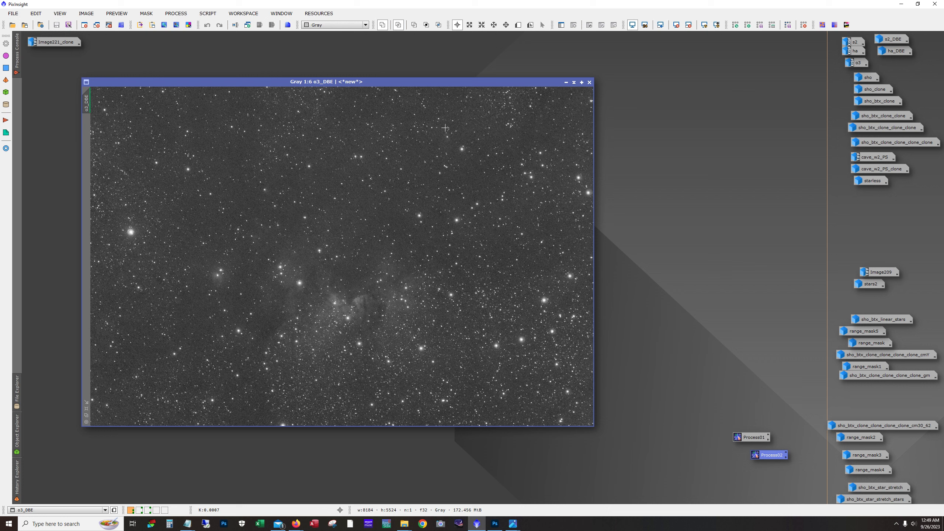
Minimize o3_DBE, examine the ha, s2 and o3 layer colours in the NBColourMapper script, and close it.
{"action": "left_click", "coordinate": [565, 83]}
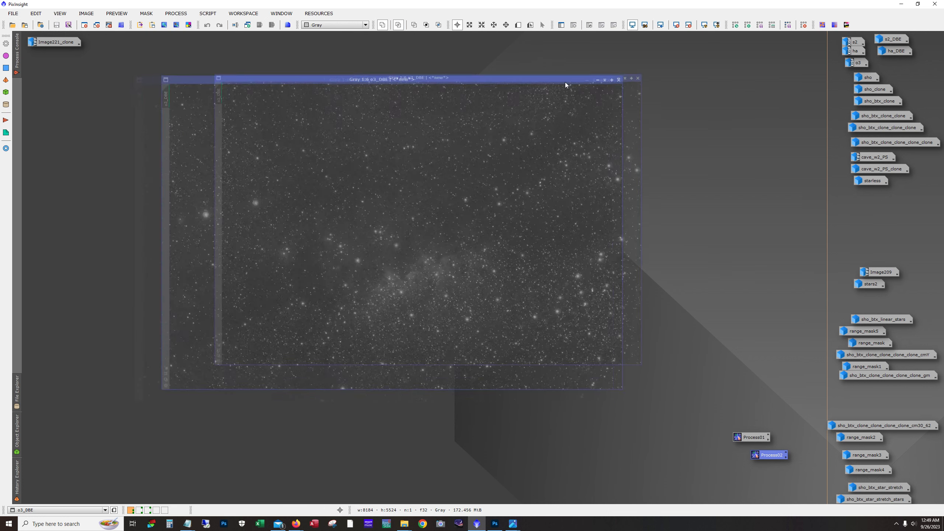
{"action": "left_click", "coordinate": [207, 15]}
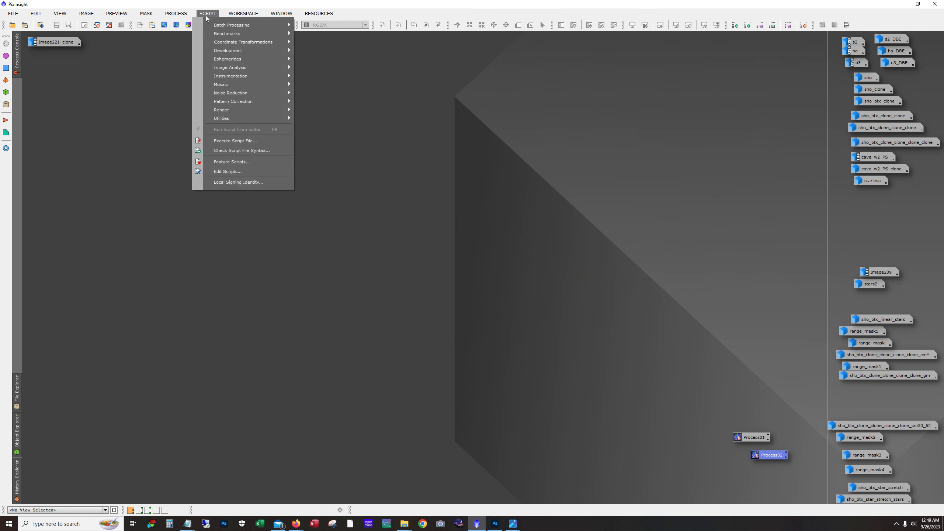
{"action": "mouse_move", "coordinate": [233, 119]}
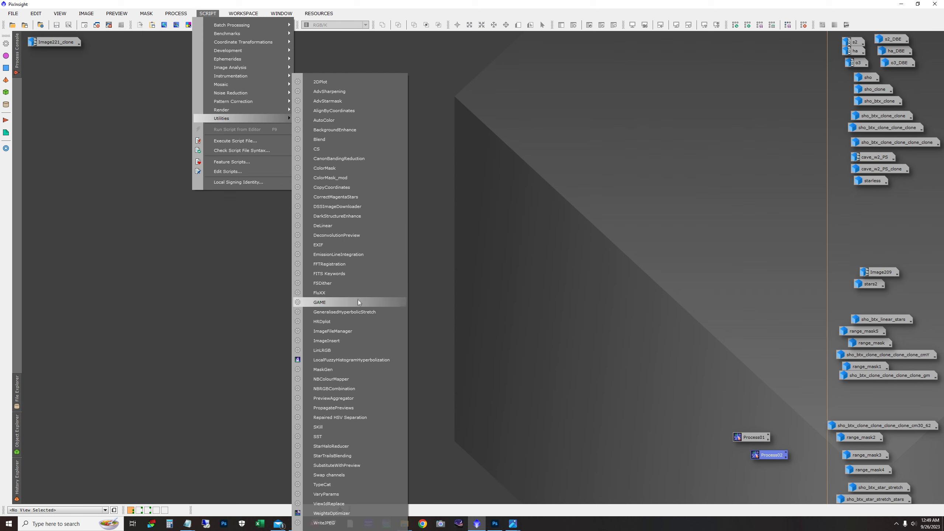
{"action": "left_click", "coordinate": [348, 383]}
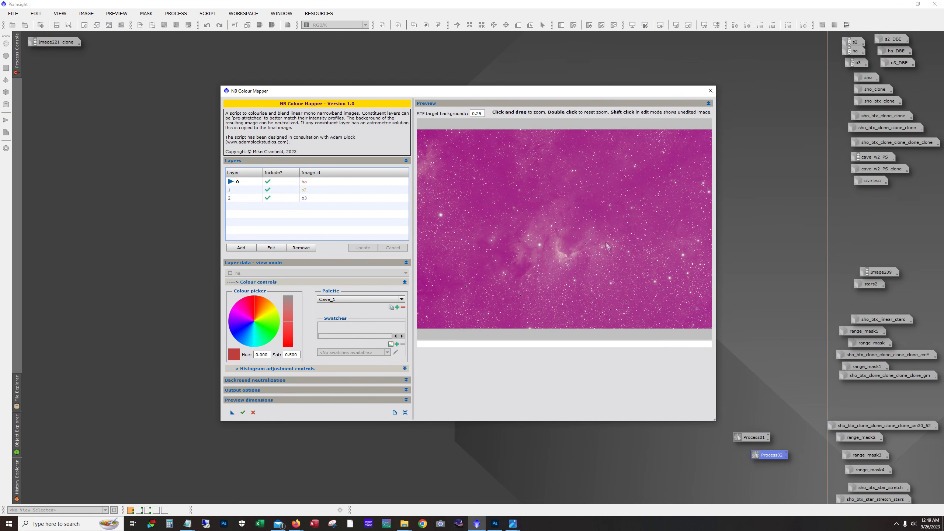
{"action": "left_click", "coordinate": [276, 189]}
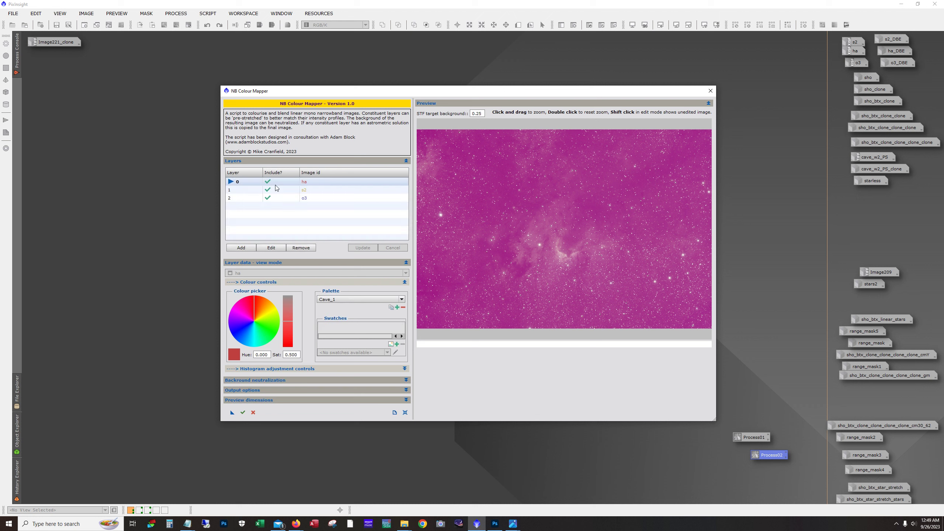
{"action": "left_click", "coordinate": [278, 196]}
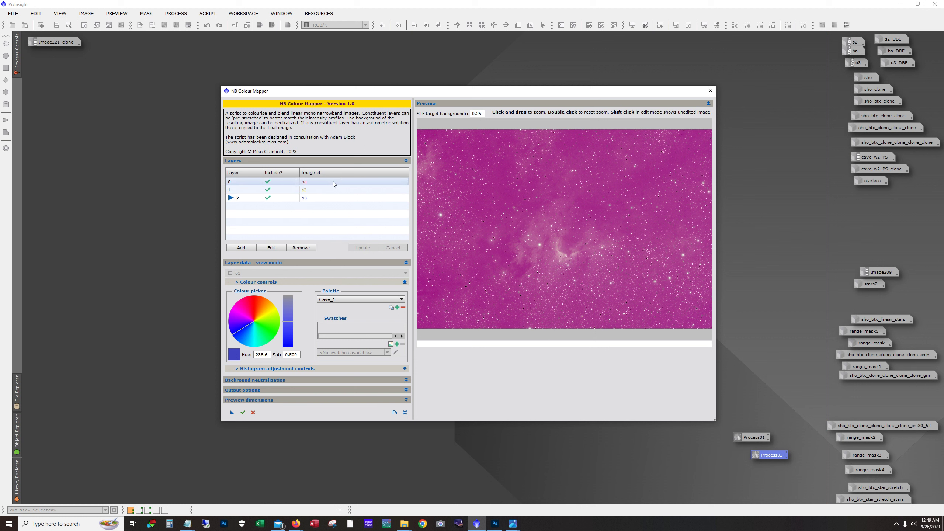
{"action": "left_click", "coordinate": [285, 189]}
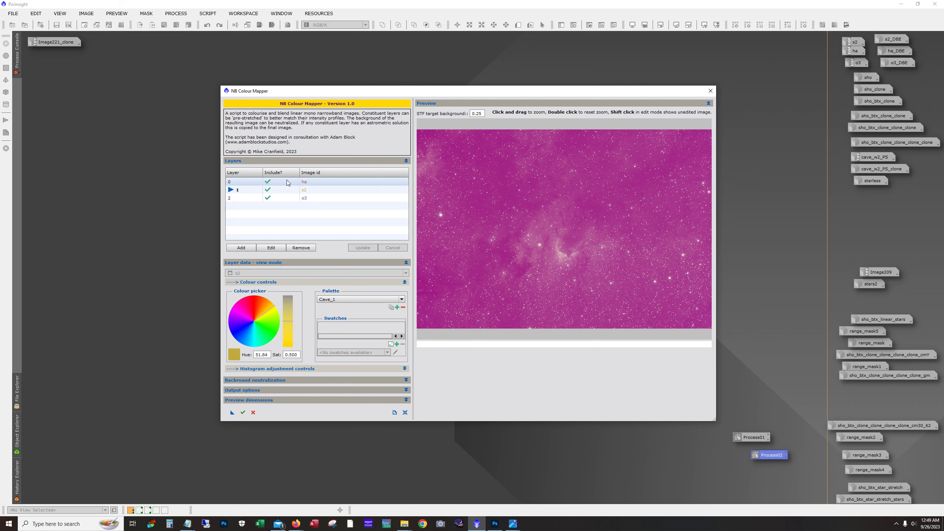
{"action": "left_click", "coordinate": [287, 182]}
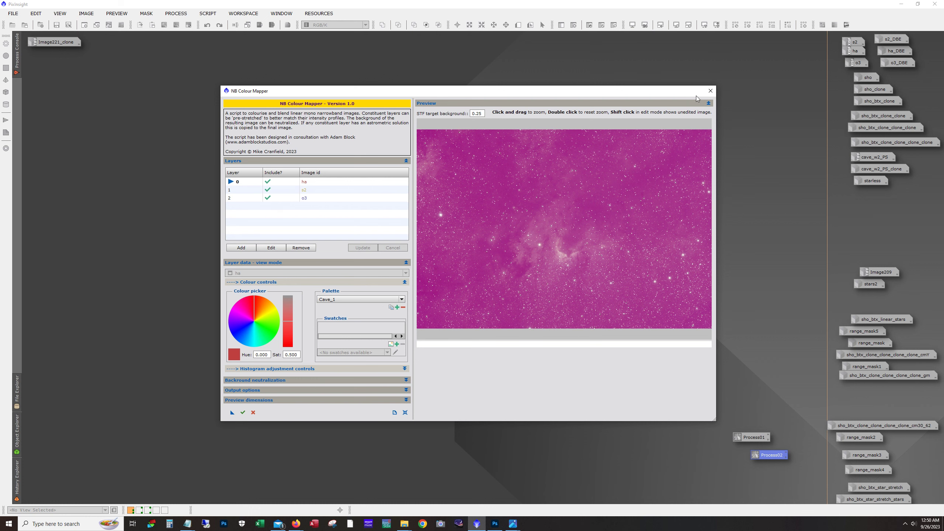
{"action": "left_click", "coordinate": [710, 91]}
Open the NarrowbandNormalization process, review its palette and synthetic green blend mode options, and close it.
{"action": "left_click", "coordinate": [175, 13]}
{"action": "mouse_move", "coordinate": [176, 25]}
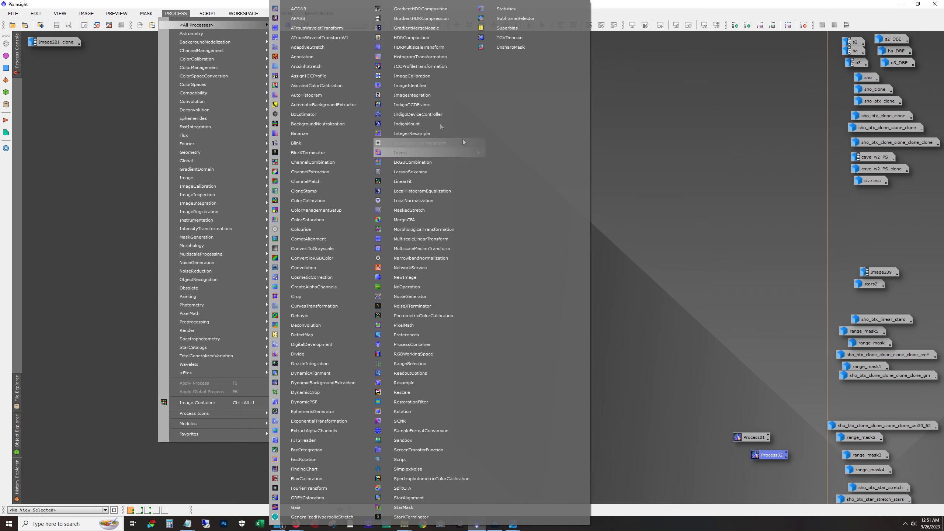
{"action": "left_click", "coordinate": [211, 14]}
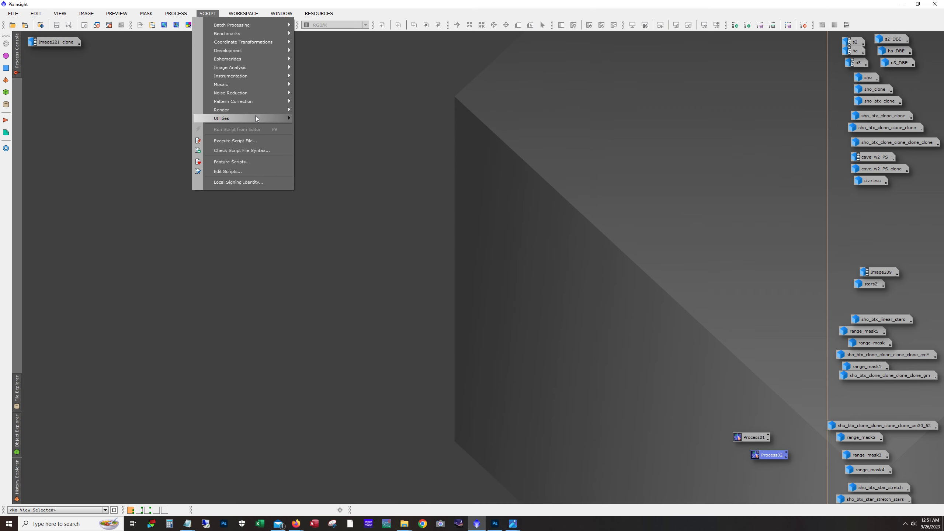
{"action": "mouse_move", "coordinate": [181, 15]}
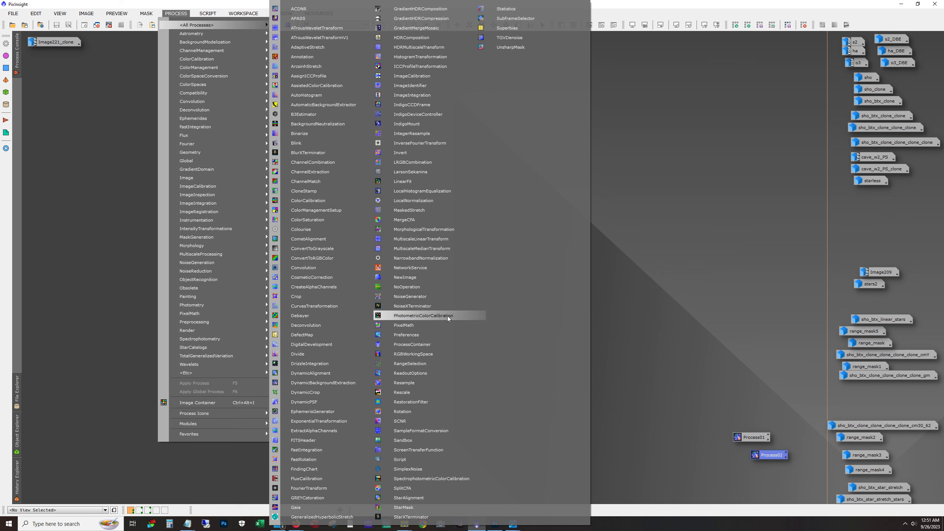
{"action": "left_click", "coordinate": [432, 259]}
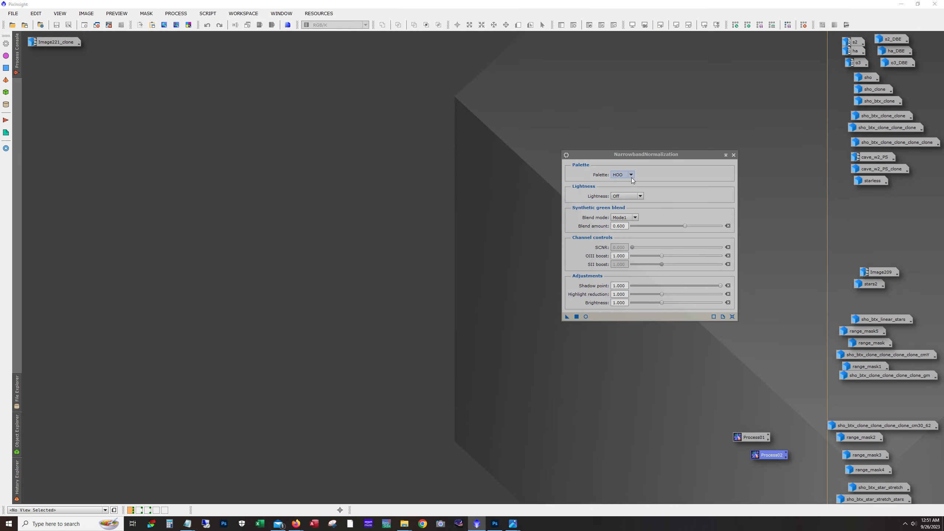
{"action": "mouse_move", "coordinate": [615, 179]}
{"action": "left_click", "coordinate": [630, 218]}
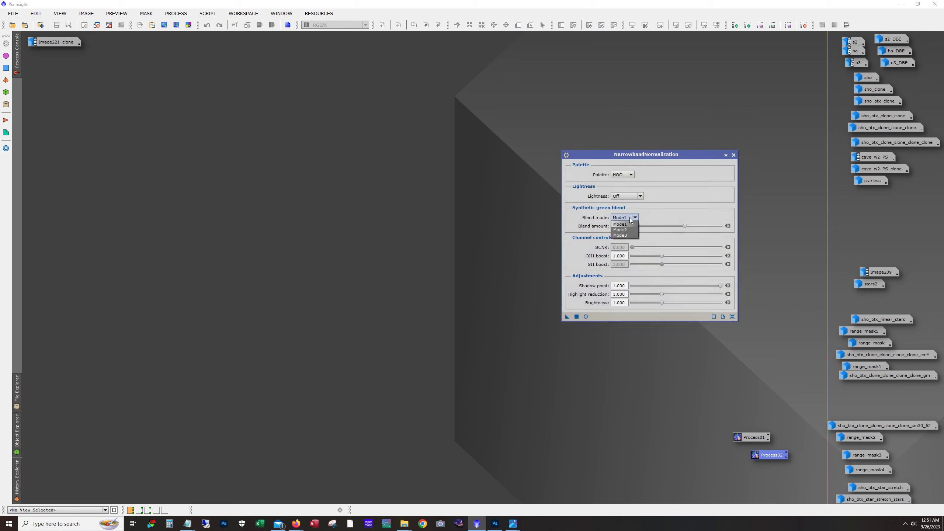
{"action": "left_click", "coordinate": [622, 224]}
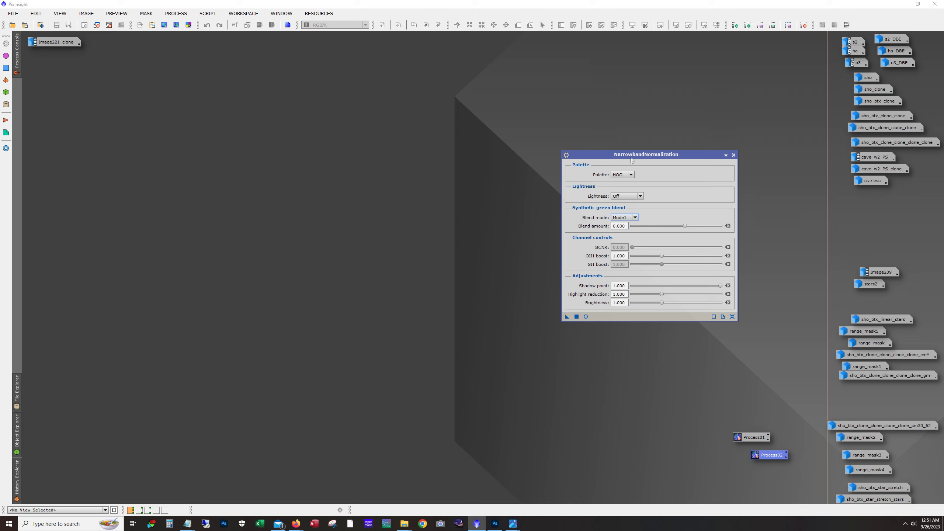
{"action": "left_click", "coordinate": [733, 155]}
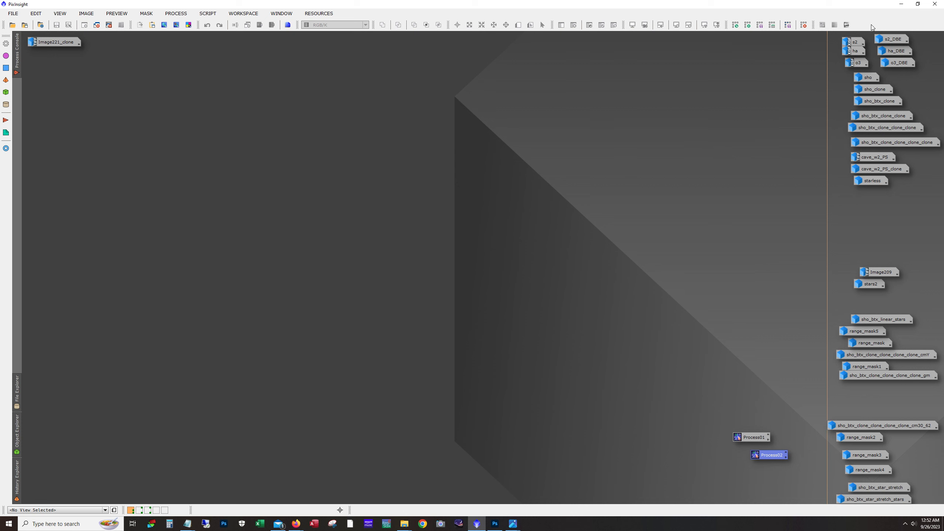
Restore the combined sho image near the middle of the workspace for viewing, and minimize it again.
{"action": "left_click_drag", "start_coordinate": [930, 70], "coordinate": [903, 41]}
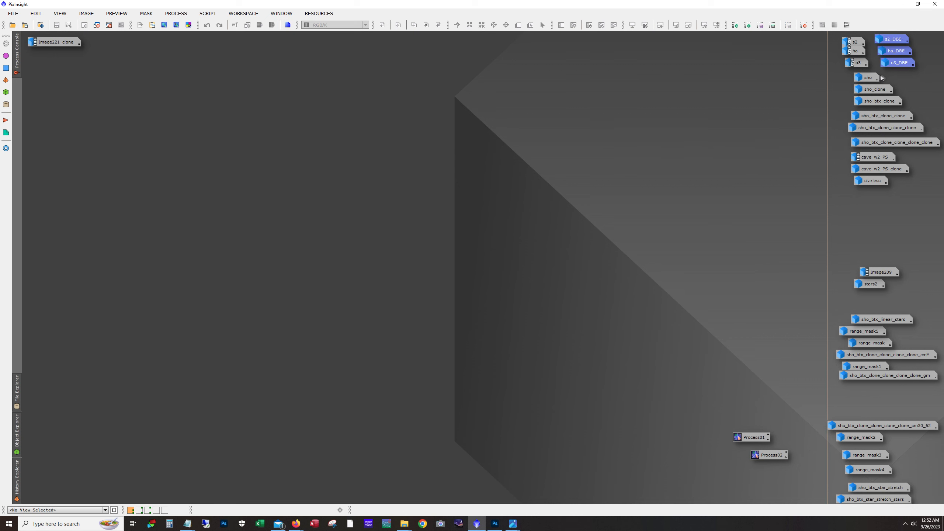
{"action": "double_click", "coordinate": [866, 78]}
{"action": "left_click_drag", "start_coordinate": [301, 132], "coordinate": [323, 90]}
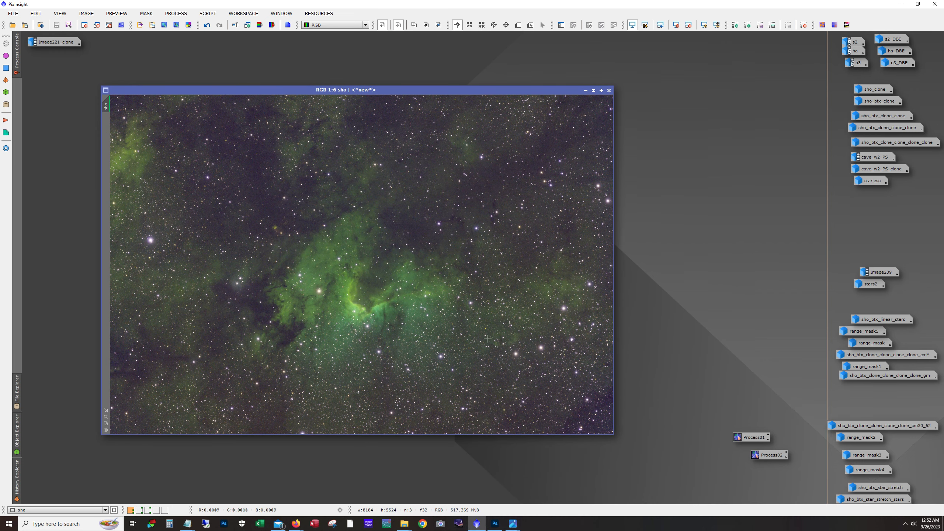
{"action": "key", "text": "ctrl+F12"}
{"action": "key", "text": "ctrl+F12"}
{"action": "key", "text": "ctrl+F12"}
{"action": "key", "text": "ctrl+F12"}
{"action": "left_click", "coordinate": [585, 90]}
Restore sho_clone and compare its stars and nebula before and after sharpening, undoing and redoing the process at 1:1 zoom.
{"action": "double_click", "coordinate": [874, 89]}
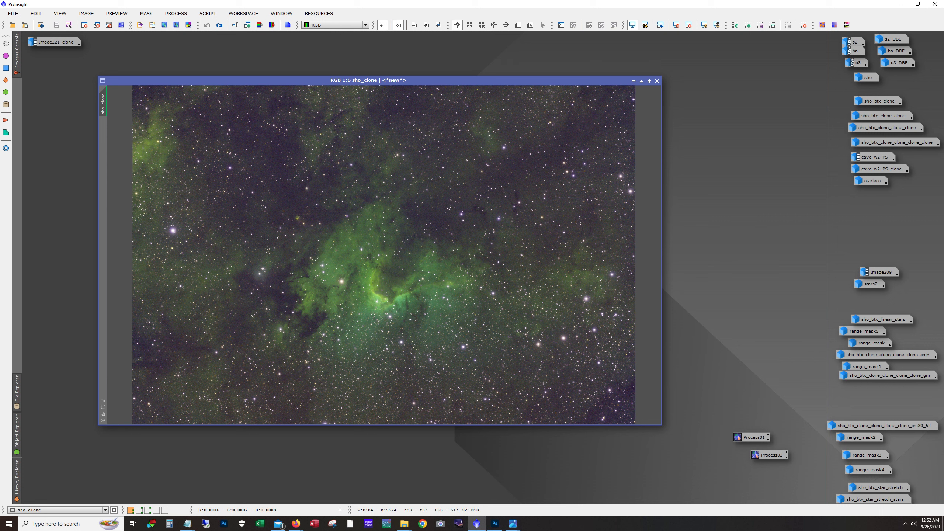
{"action": "left_click", "coordinate": [220, 26]}
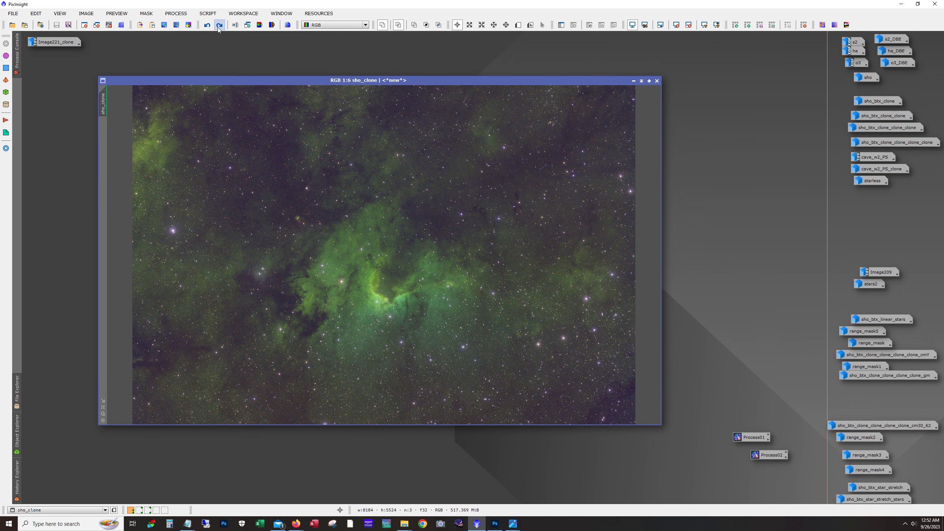
{"action": "left_click", "coordinate": [210, 27]}
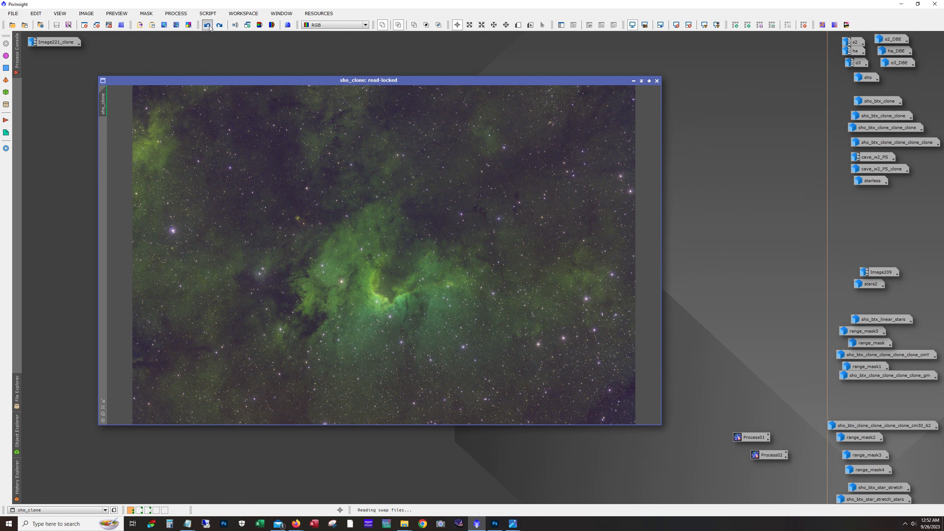
{"action": "scroll", "coordinate": [321, 248], "scroll_direction": "up", "scroll_amount": 4}
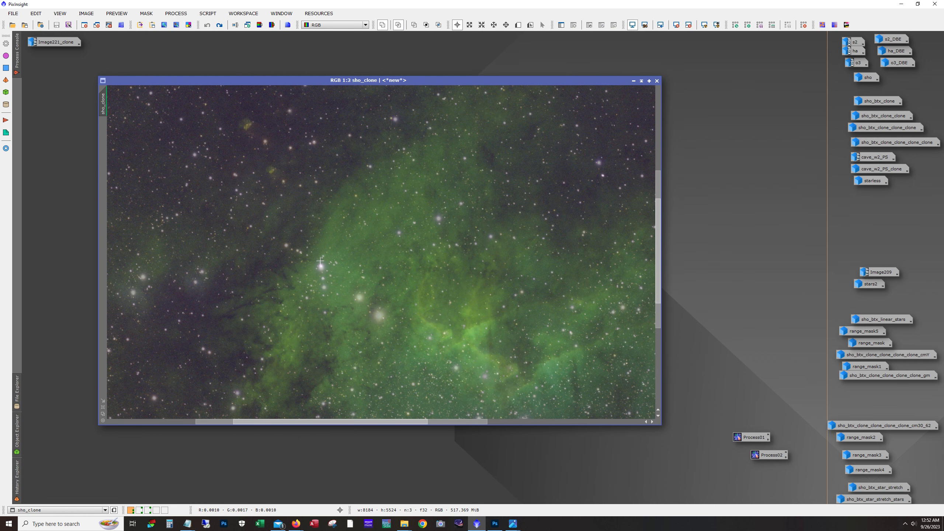
{"action": "scroll", "coordinate": [321, 248], "scroll_direction": "up", "scroll_amount": 1}
{"action": "left_click", "coordinate": [219, 26]}
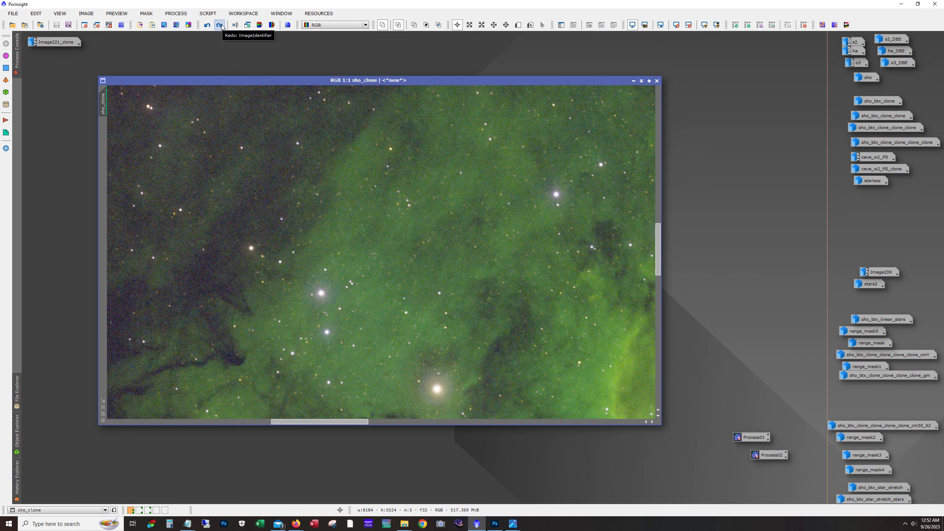
{"action": "scroll", "coordinate": [370, 224], "scroll_direction": "down", "scroll_amount": 2}
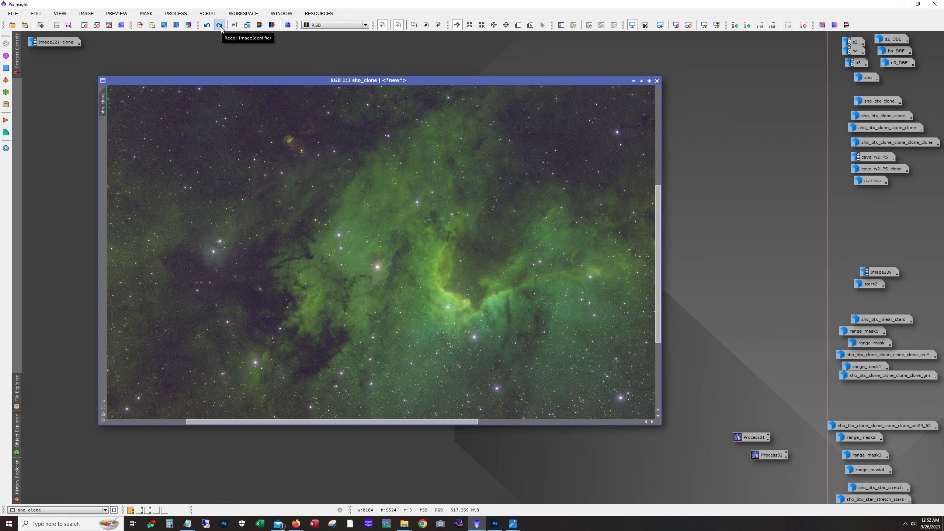
{"action": "scroll", "coordinate": [500, 284], "scroll_direction": "up", "scroll_amount": 2}
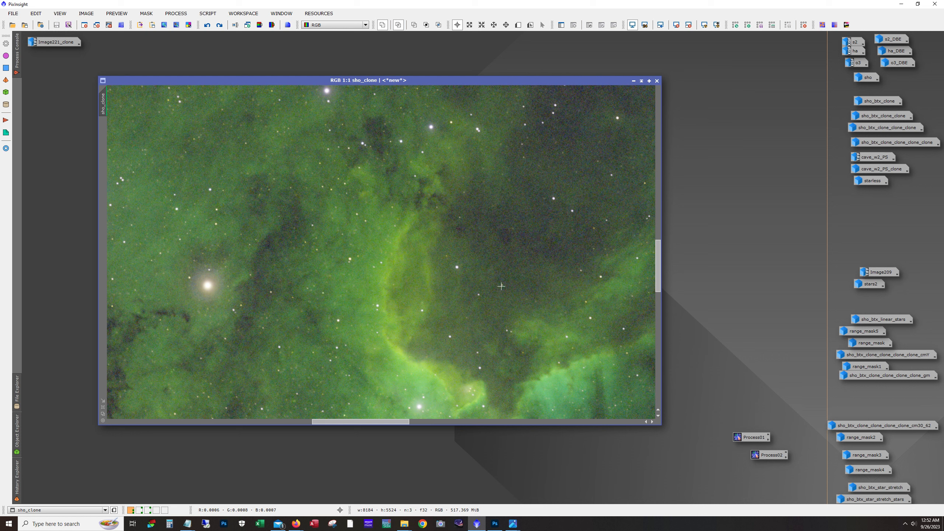
{"action": "key", "text": "ctrl+z"}
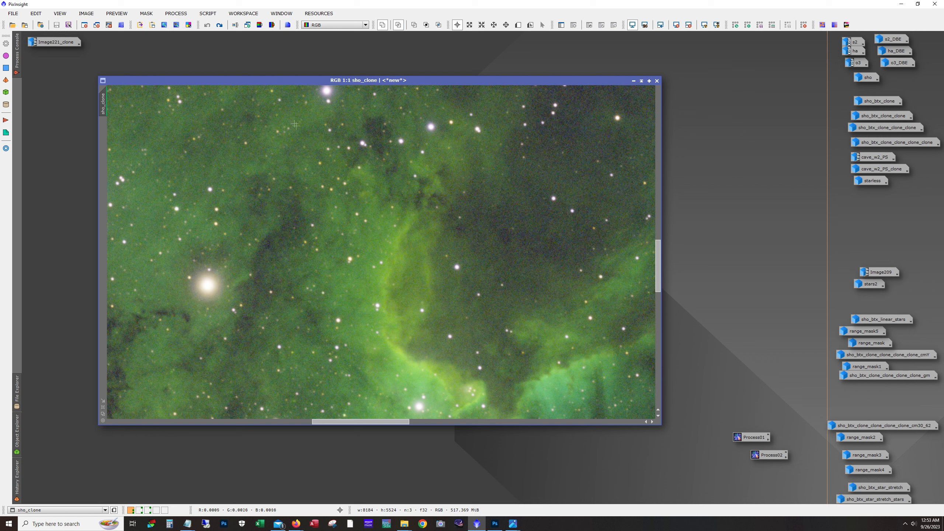
{"action": "left_click", "coordinate": [219, 26]}
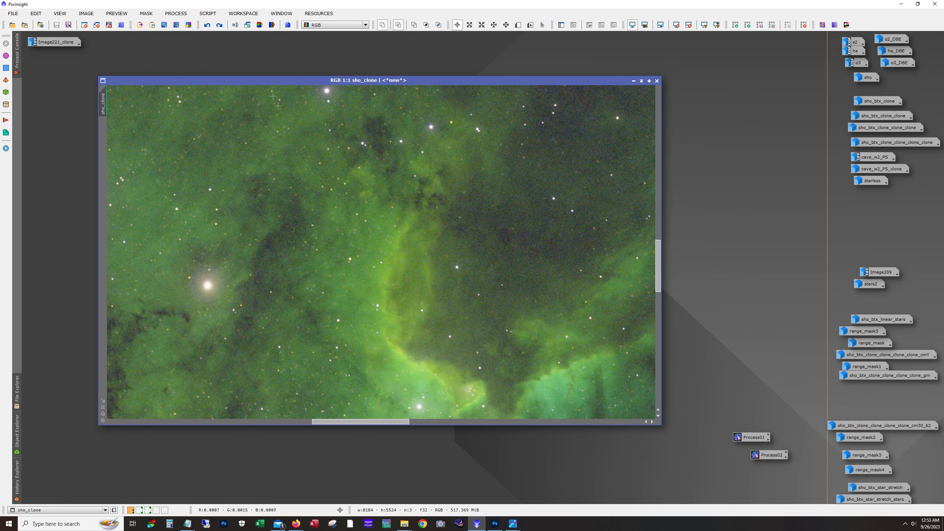
Redo the ImageIdentifier change that renames sho_clone to sho_btx, and minimize the image.
{"action": "left_click", "coordinate": [220, 26]}
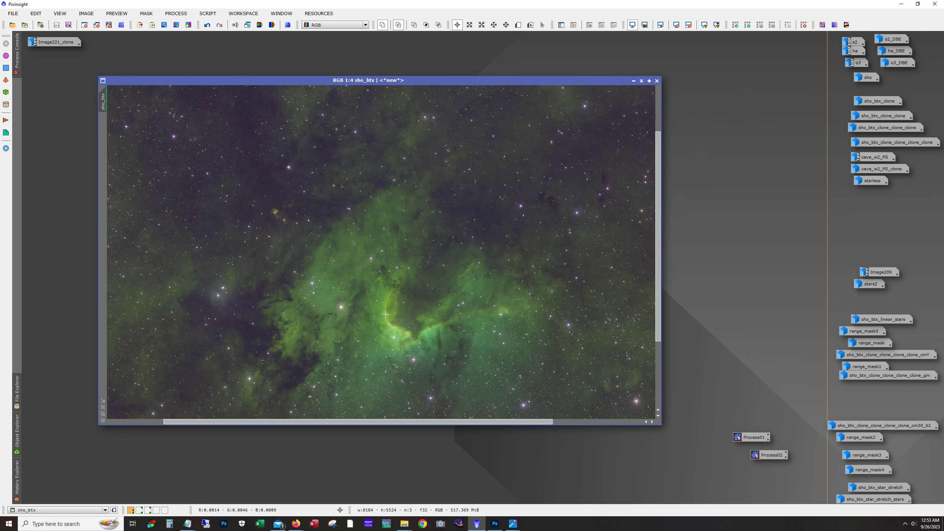
{"action": "scroll", "coordinate": [386, 314], "scroll_direction": "down", "scroll_amount": 2}
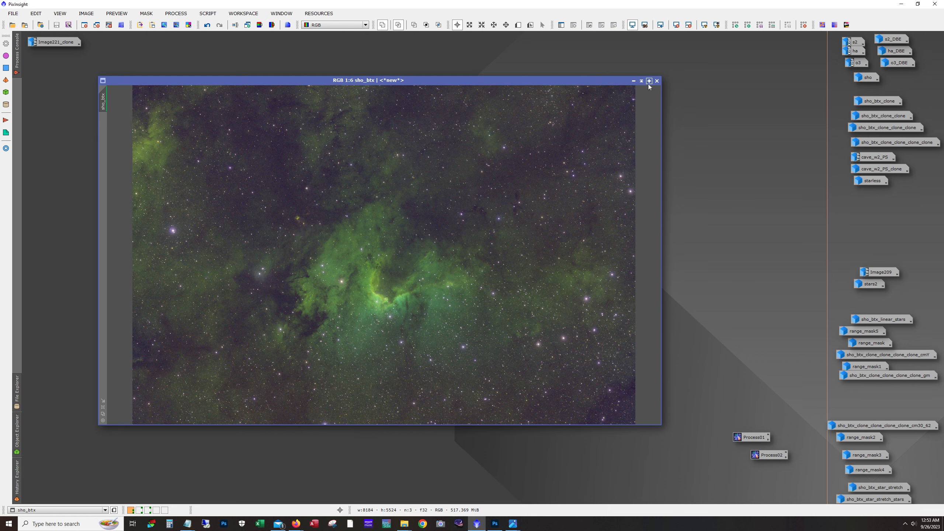
{"action": "left_click", "coordinate": [633, 81]}
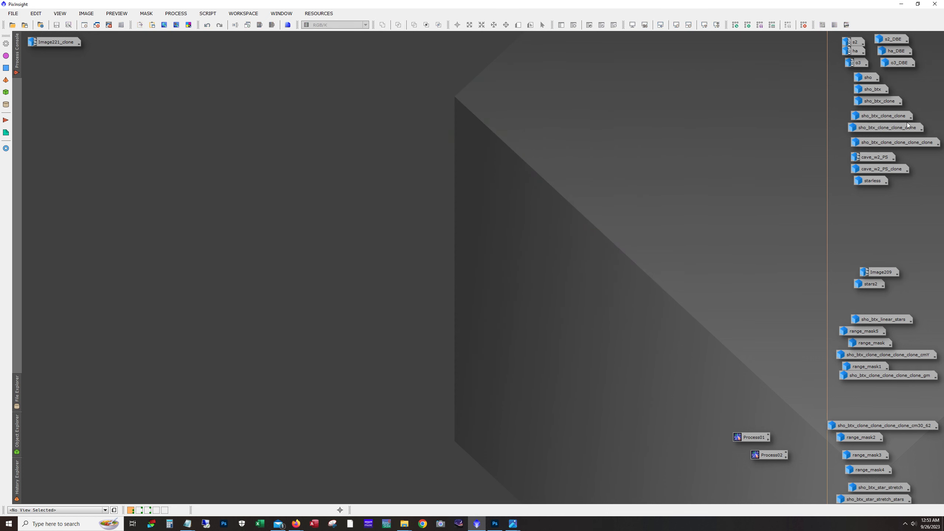
Restore sho_btx_clone, redo its next history step, and minimize the image.
{"action": "double_click", "coordinate": [888, 101]}
{"action": "left_click", "coordinate": [220, 25]}
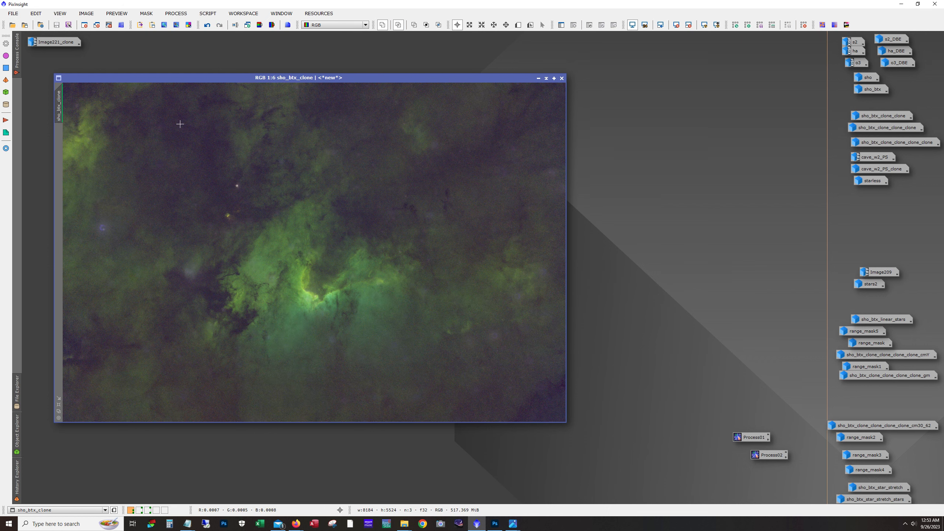
{"action": "left_click", "coordinate": [537, 78]}
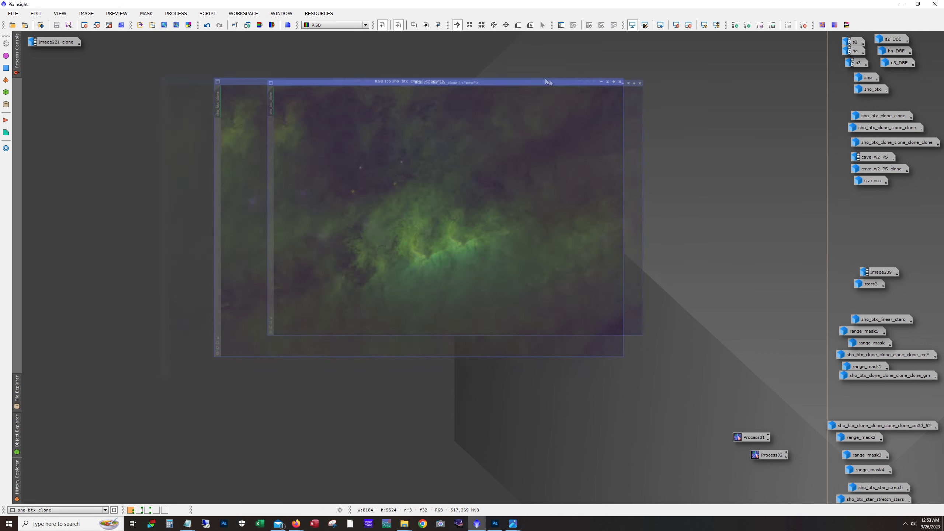
Restore sho_btx_clone_clone, open ScreenTransferFunction below it, and undo the image's last processing step.
{"action": "double_click", "coordinate": [881, 116]}
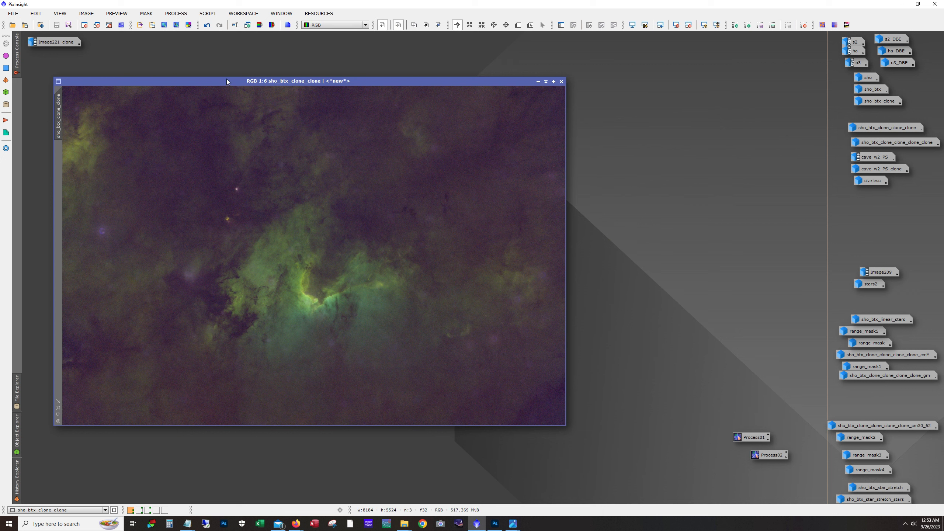
{"action": "left_click", "coordinate": [170, 15]}
{"action": "mouse_move", "coordinate": [189, 230]}
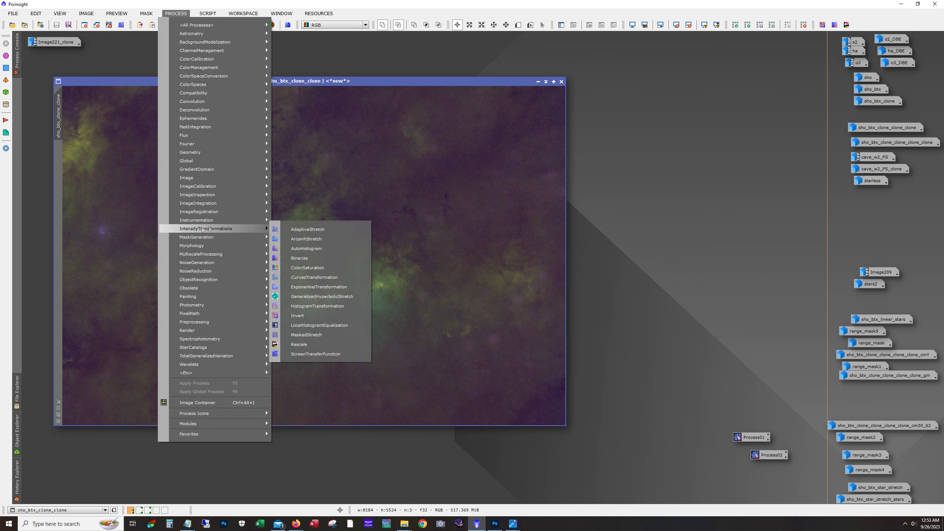
{"action": "left_click", "coordinate": [324, 355]}
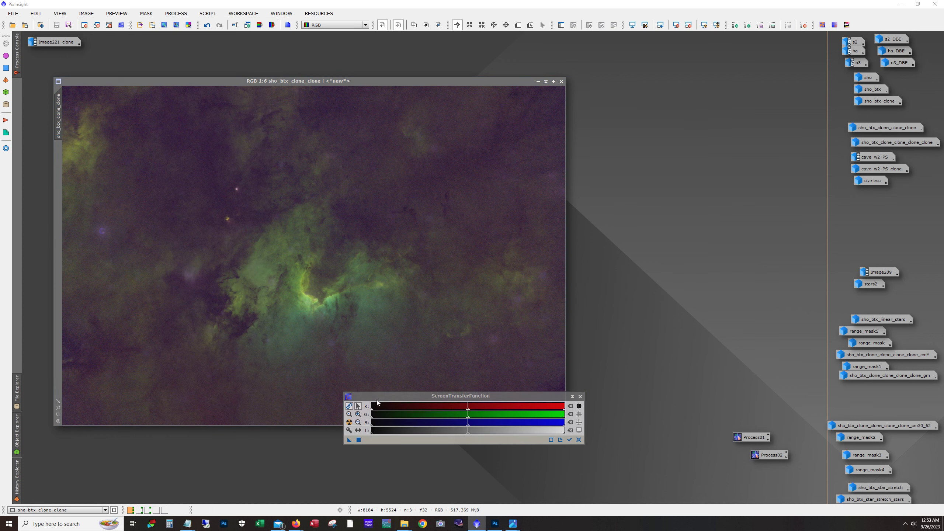
{"action": "left_click_drag", "start_coordinate": [373, 397], "coordinate": [327, 428]}
{"action": "left_click", "coordinate": [207, 25]}
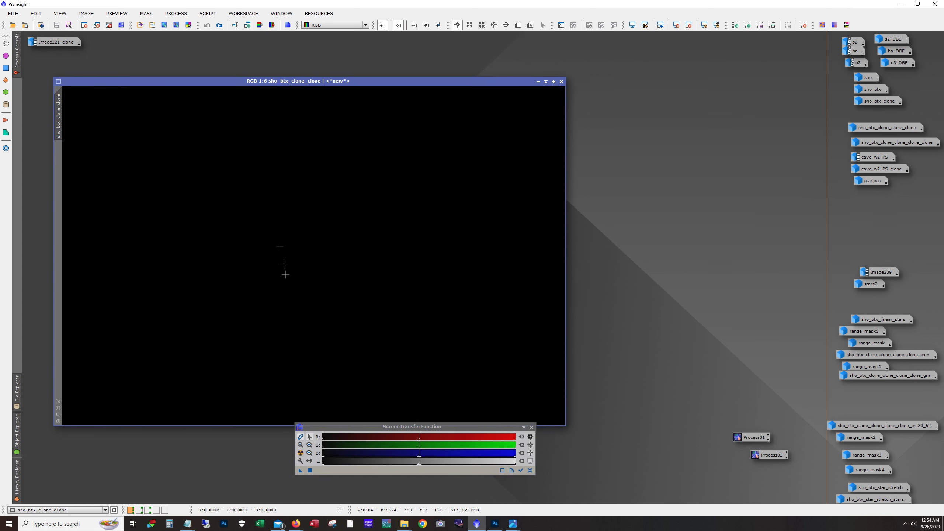
Auto-stretch the screen display of sho_btx_clone_clone, and recompute the auto stretch with the RGB channels unlinked.
{"action": "left_click", "coordinate": [300, 452]}
{"action": "left_click_drag", "start_coordinate": [353, 426], "coordinate": [492, 411]}
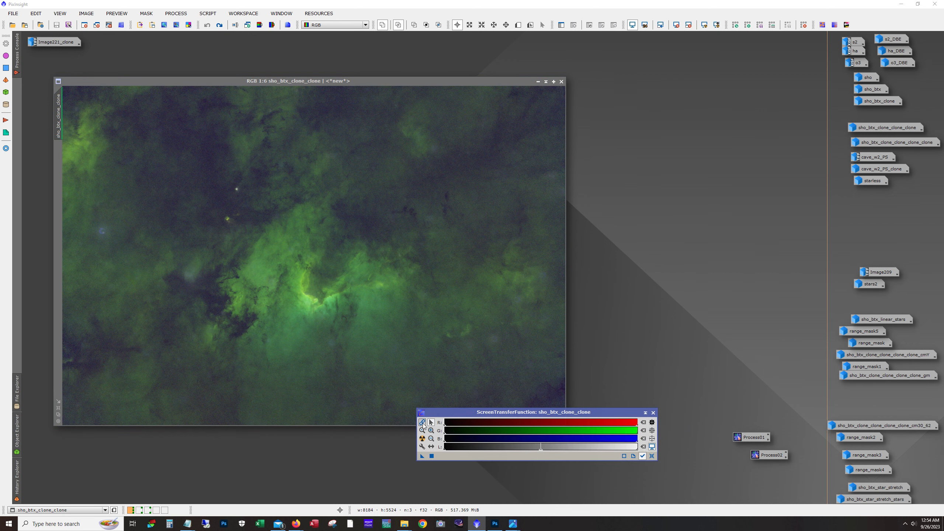
{"action": "left_click", "coordinate": [422, 438]}
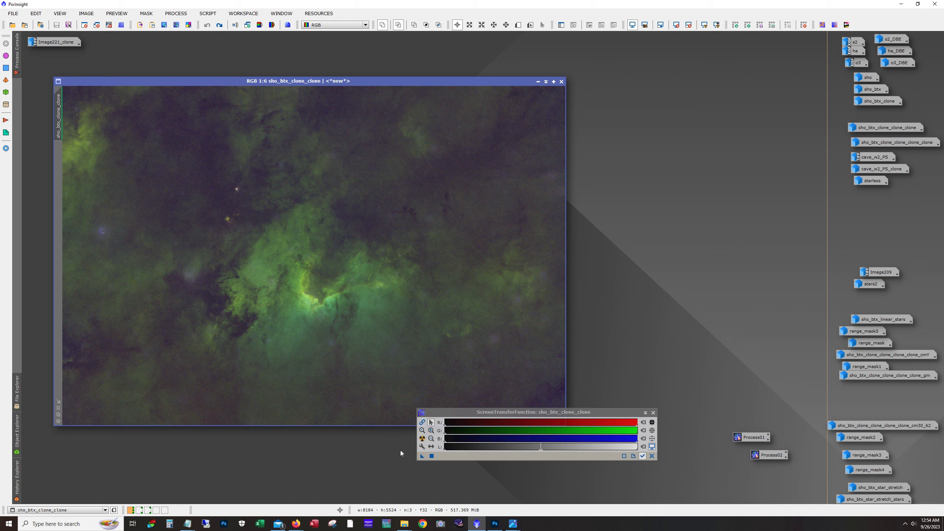
Reduce green in the screen stretch by moving the green channel's midtones toward the highlights, and close ScreenTransferFunction.
{"action": "left_click", "coordinate": [421, 430]}
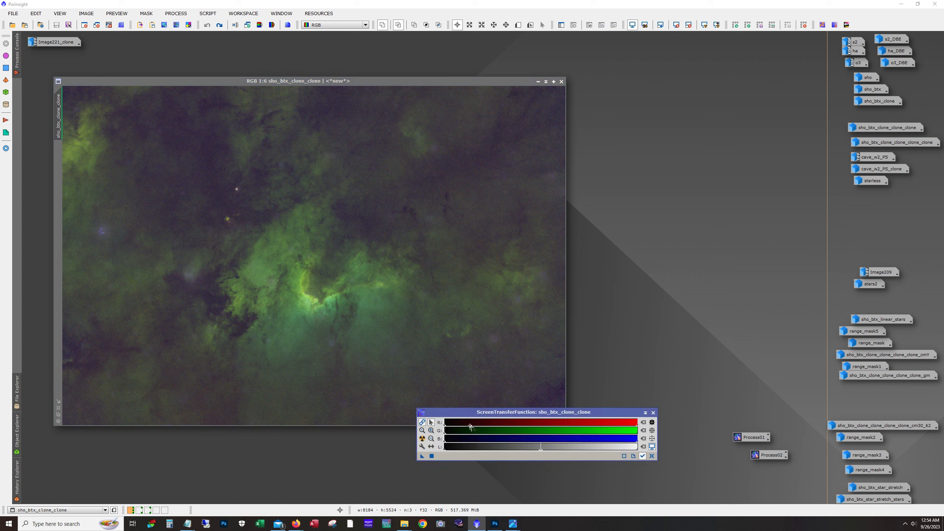
{"action": "scroll", "coordinate": [468, 425], "scroll_direction": "up", "scroll_amount": 3}
{"action": "scroll", "coordinate": [469, 425], "scroll_direction": "up", "scroll_amount": 4}
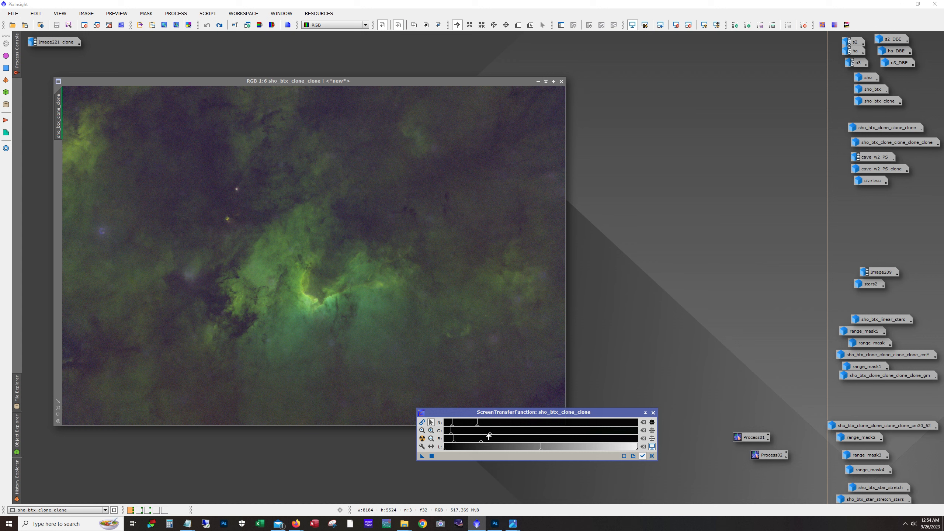
{"action": "mouse_move", "coordinate": [489, 435]}
{"action": "left_mouse_down"}
{"action": "mouse_move", "coordinate": [516, 434]}
{"action": "mouse_move", "coordinate": [506, 434]}
{"action": "left_mouse_up"}
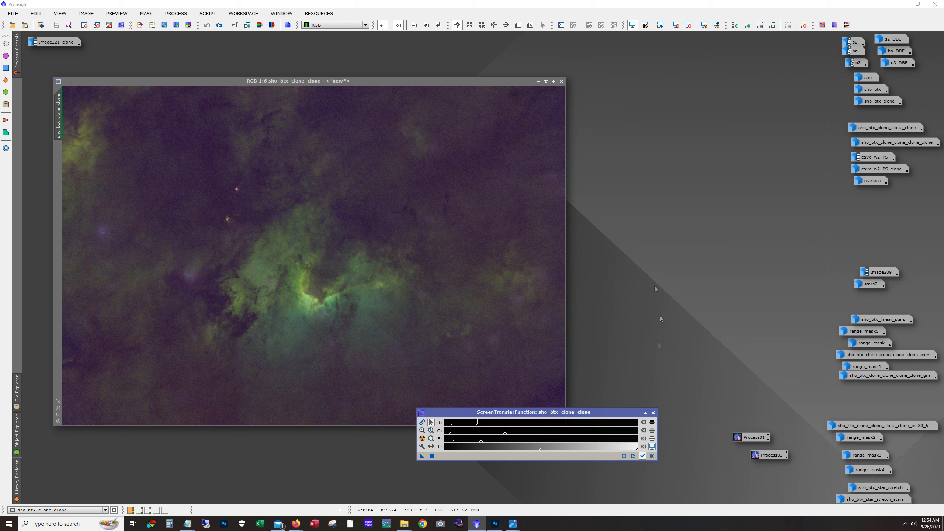
{"action": "left_click", "coordinate": [653, 412]}
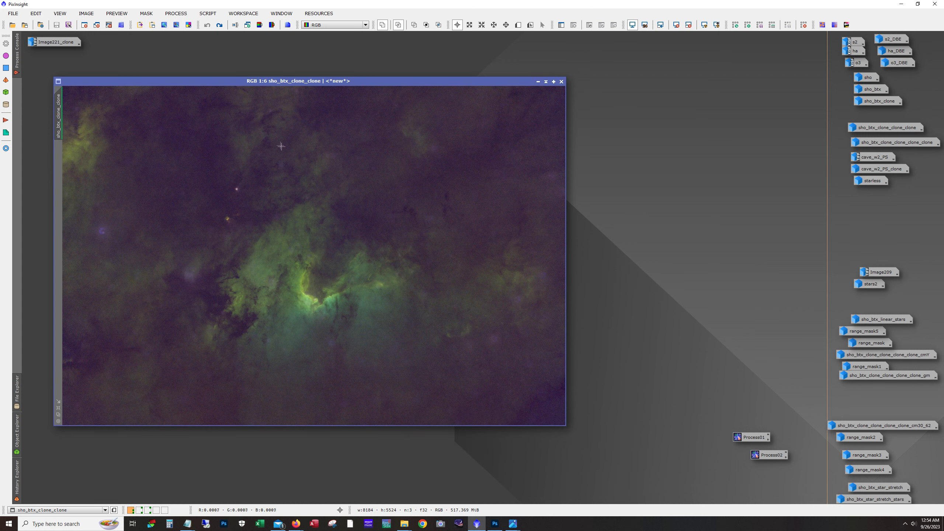
Redo the undone processing step on sho_btx_clone_clone, reset its screen stretch, and minimize the image.
{"action": "left_click", "coordinate": [220, 25]}
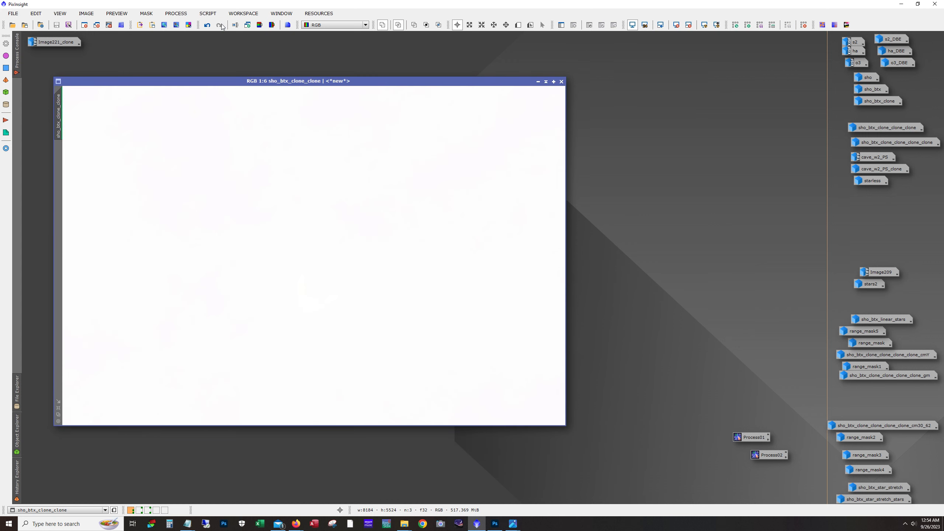
{"action": "key", "text": "shift+F12"}
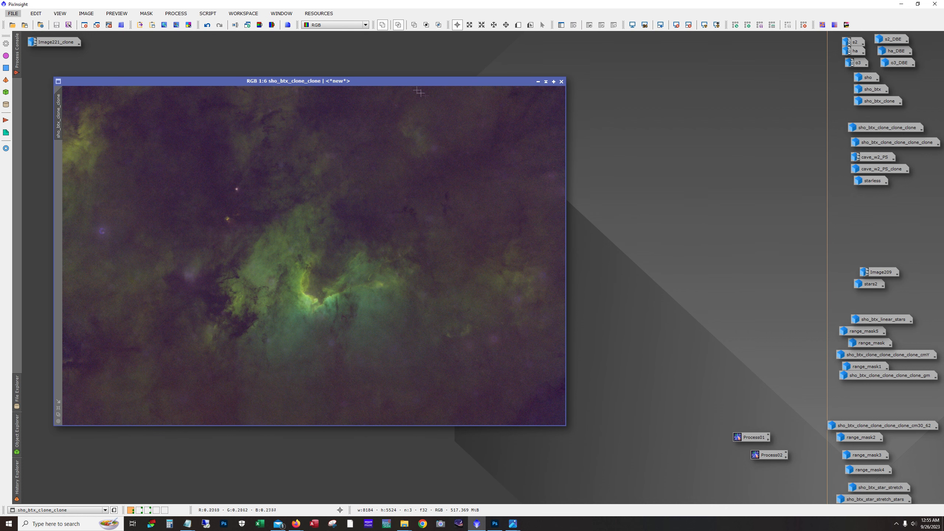
{"action": "left_click", "coordinate": [538, 82]}
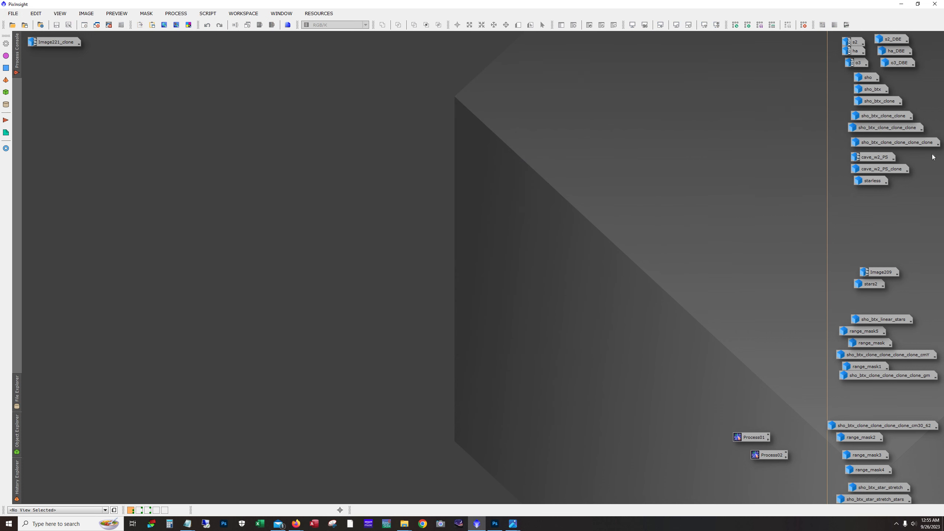
Restore sho_btx_clone_clone_clone and redo its history through the inverted version and the Invert that returns it to positive.
{"action": "double_click", "coordinate": [908, 128]}
{"action": "left_click_drag", "start_coordinate": [347, 74], "coordinate": [261, 88]}
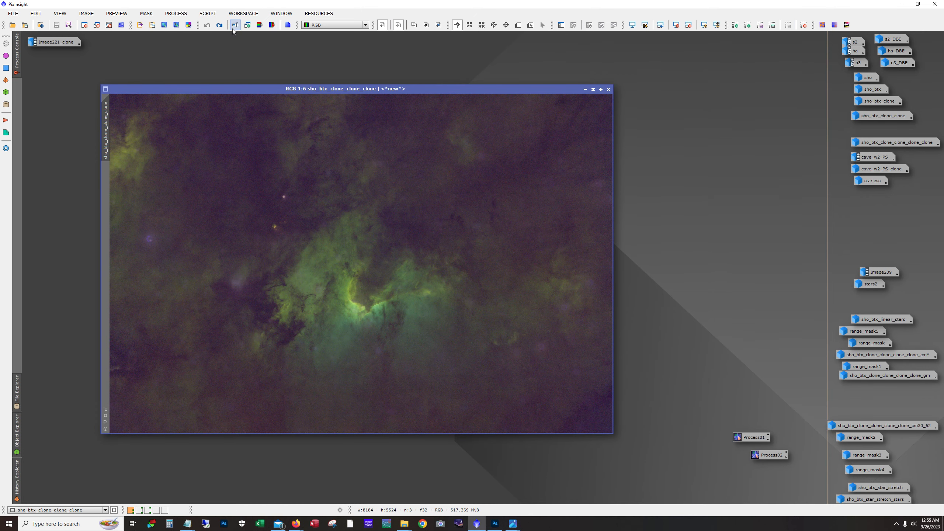
{"action": "left_click", "coordinate": [220, 25]}
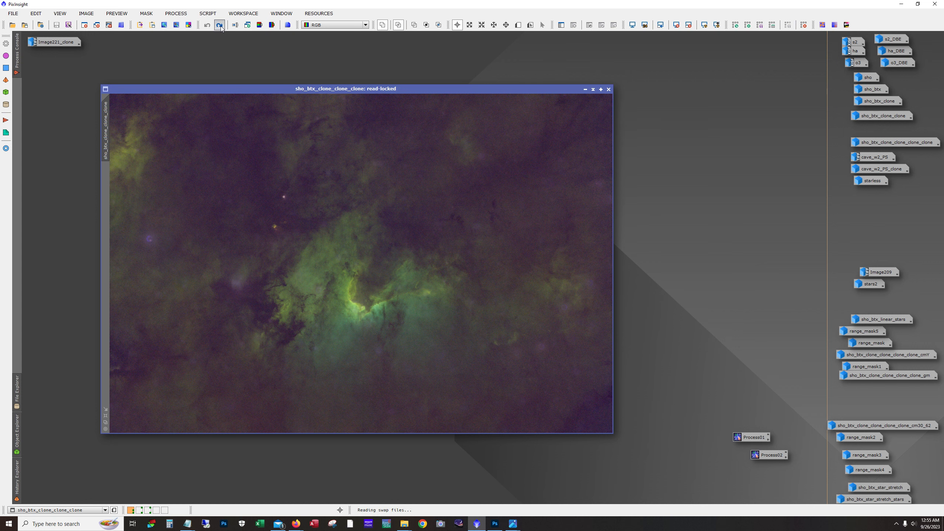
{"action": "left_click", "coordinate": [220, 26]}
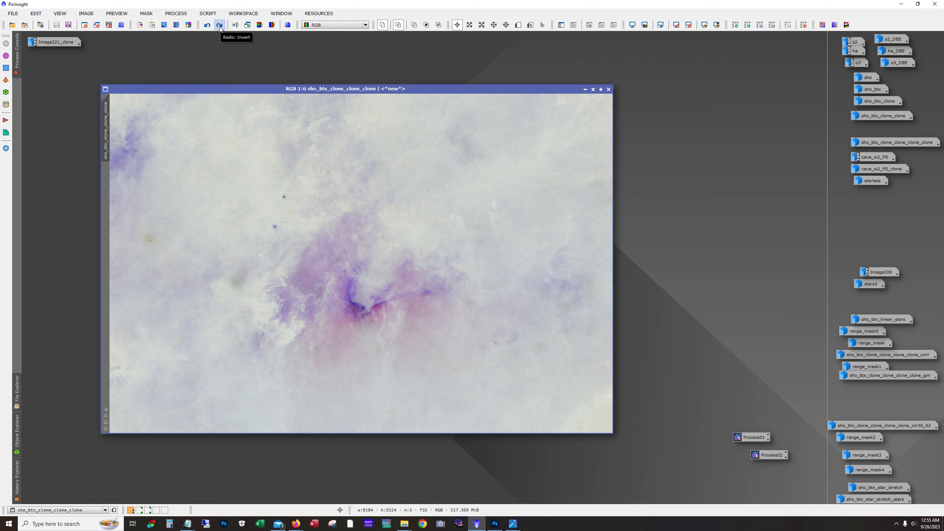
{"action": "left_click", "coordinate": [219, 26]}
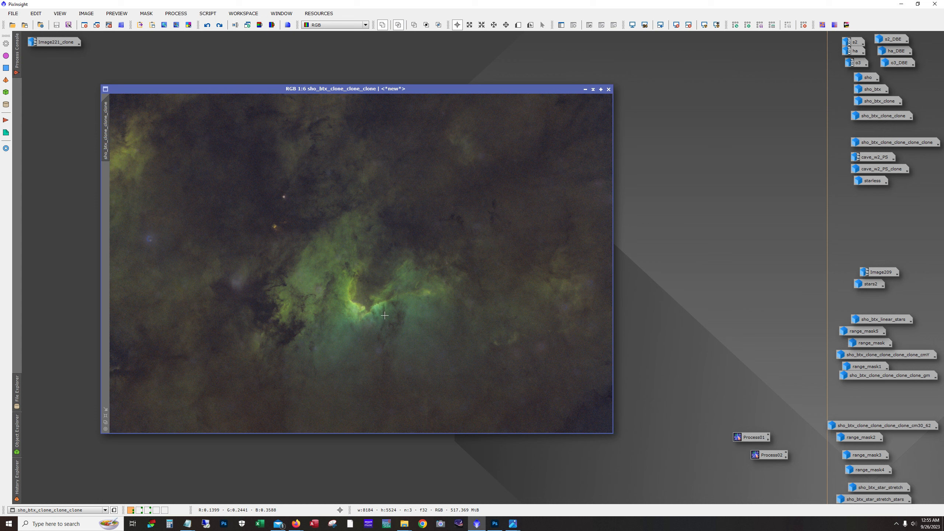
Redo the remaining colour adjustments on sho_btx_clone_clone_clone, undoing and redoing one of them to compare the result.
{"action": "left_click", "coordinate": [220, 25]}
{"action": "left_click", "coordinate": [220, 26]}
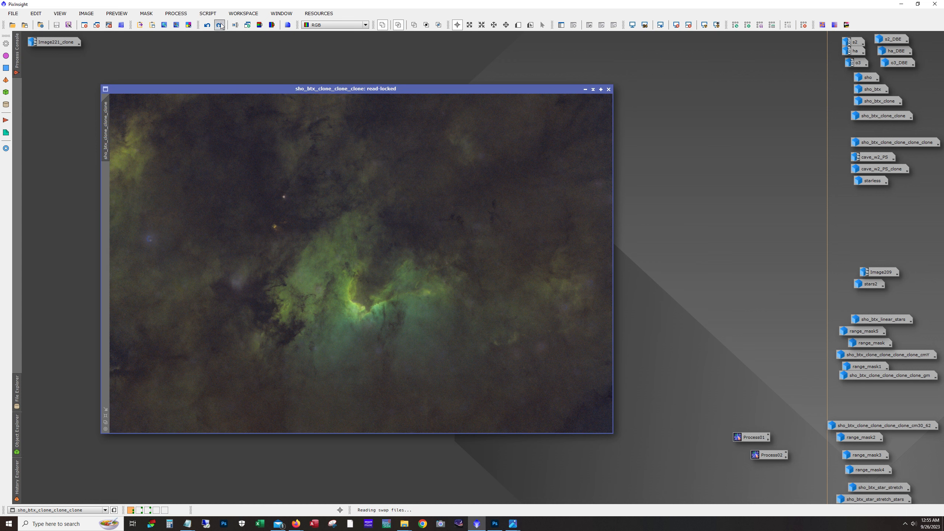
{"action": "left_click", "coordinate": [219, 26]}
{"action": "left_click", "coordinate": [220, 26]}
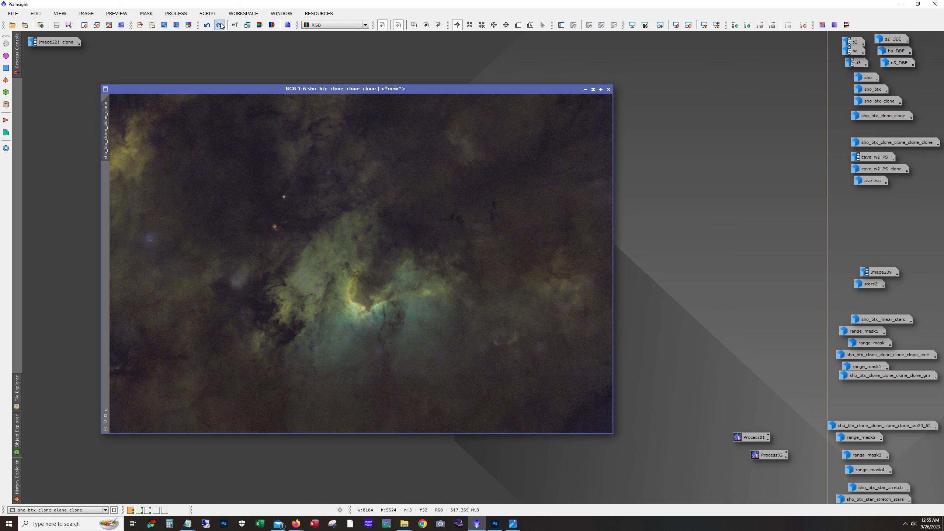
{"action": "left_click", "coordinate": [207, 26]}
{"action": "left_click", "coordinate": [220, 25]}
{"action": "left_click", "coordinate": [219, 25]}
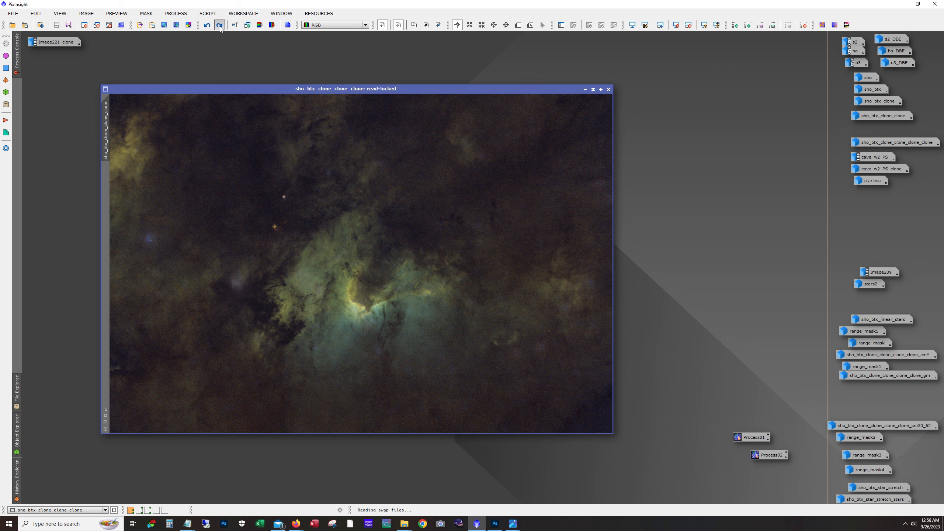
{"action": "left_click", "coordinate": [219, 26]}
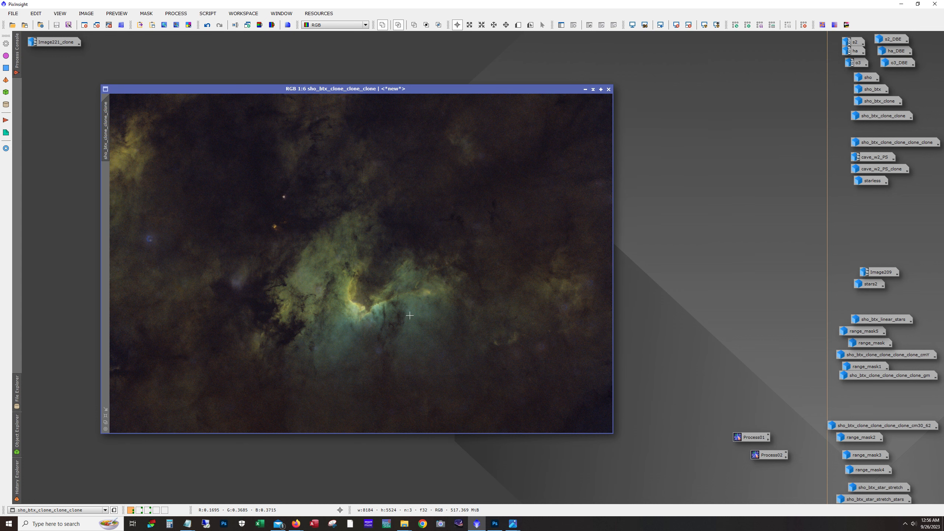
Inspect sho_btx_clone_clone_clone at 1:3 in an enlarged window, return it to 1:6, and minimize it.
{"action": "scroll", "coordinate": [410, 317], "scroll_direction": "up", "scroll_amount": 2}
{"action": "scroll", "coordinate": [409, 316], "scroll_direction": "up", "scroll_amount": 1}
{"action": "left_click_drag", "start_coordinate": [418, 434], "coordinate": [566, 446]}
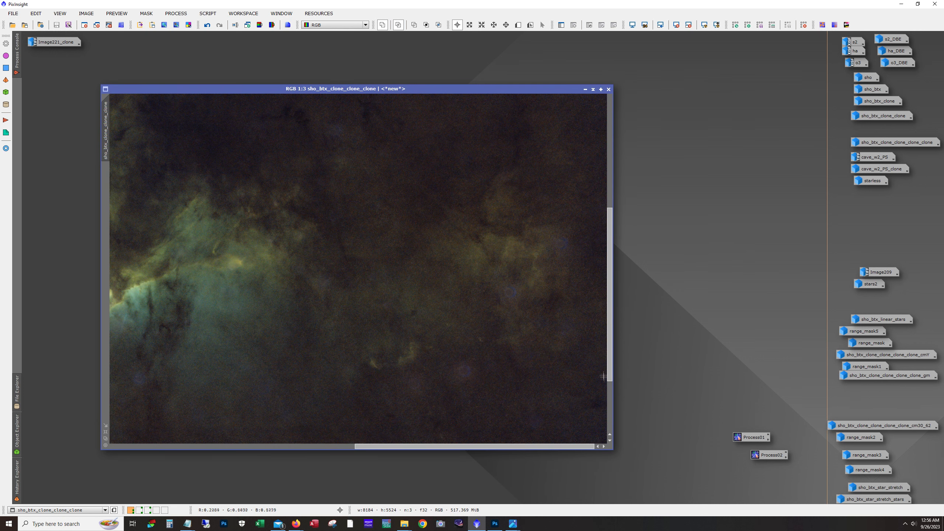
{"action": "scroll", "coordinate": [349, 338], "scroll_direction": "down", "scroll_amount": 4}
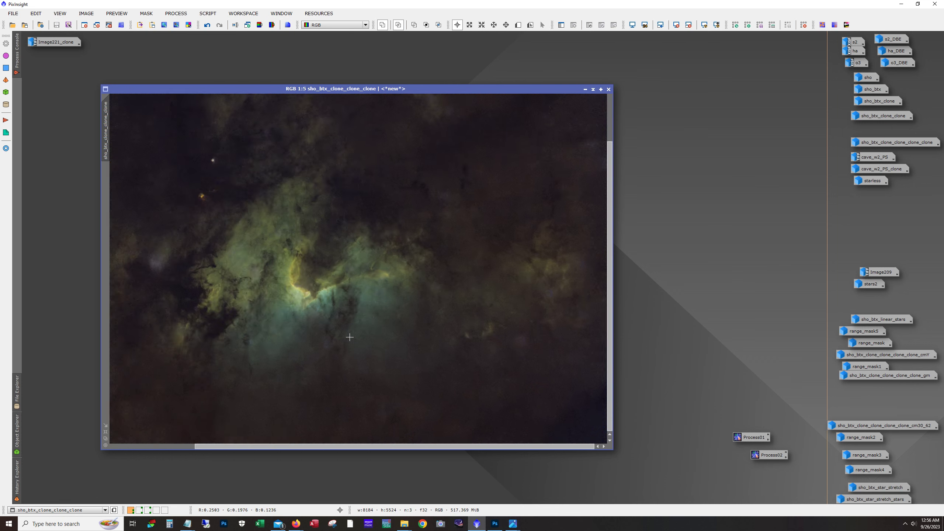
{"action": "scroll", "coordinate": [349, 337], "scroll_direction": "up", "scroll_amount": 1}
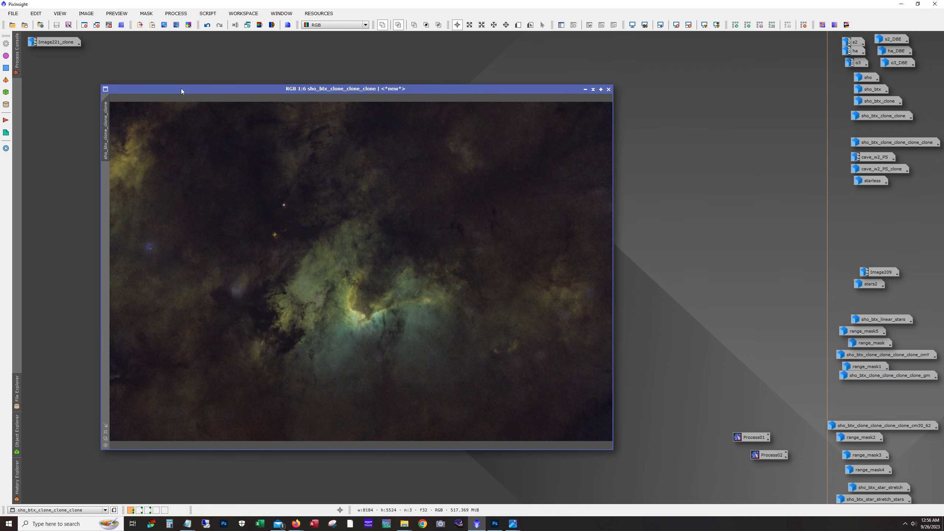
{"action": "key", "text": "alt"}
{"action": "left_click", "coordinate": [585, 90]}
Restore sho_btx_clone_clone_clone_clone and redo its first history step, undoing and redoing it to compare the nebula.
{"action": "double_click", "coordinate": [860, 143]}
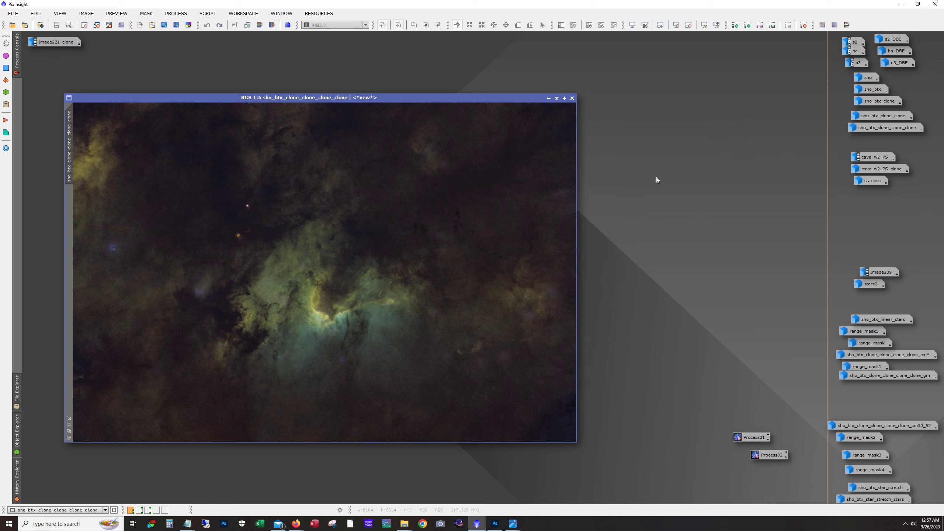
{"action": "left_click", "coordinate": [220, 25]}
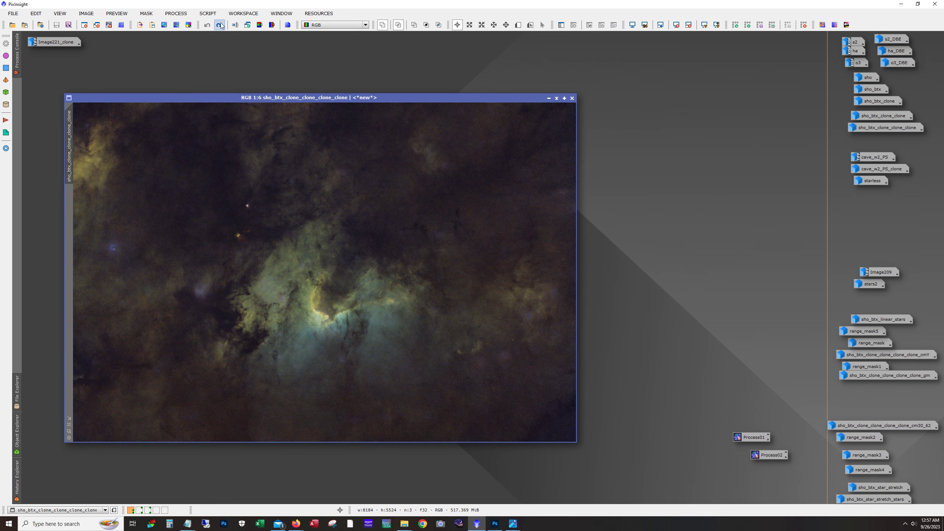
{"action": "left_click", "coordinate": [208, 25]}
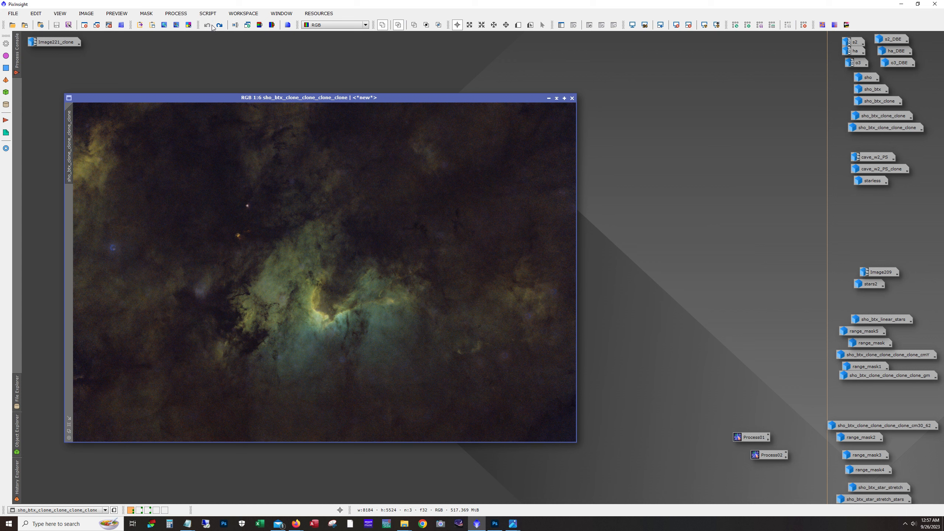
{"action": "left_click", "coordinate": [219, 26]}
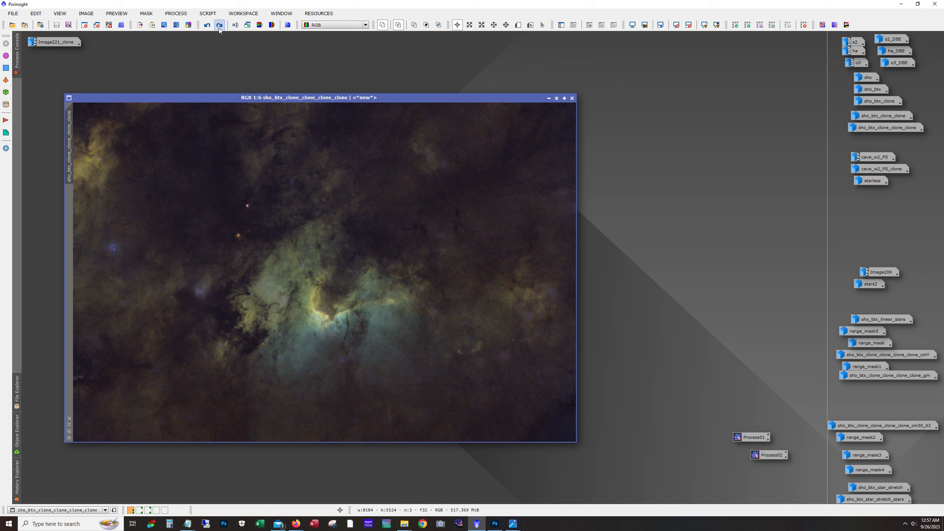
Redo the next history steps of sho_btx_clone_clone_clone_clone up to the adjustment made through a mask.
{"action": "left_click", "coordinate": [218, 27]}
{"action": "left_click", "coordinate": [219, 26]}
{"action": "left_click", "coordinate": [219, 26]}
{"action": "left_click", "coordinate": [219, 27]}
{"action": "left_click", "coordinate": [218, 27]}
Compare the masked adjustment by undoing and redoing it, and show and hide the mask overlay on the nebula.
{"action": "left_click", "coordinate": [208, 25]}
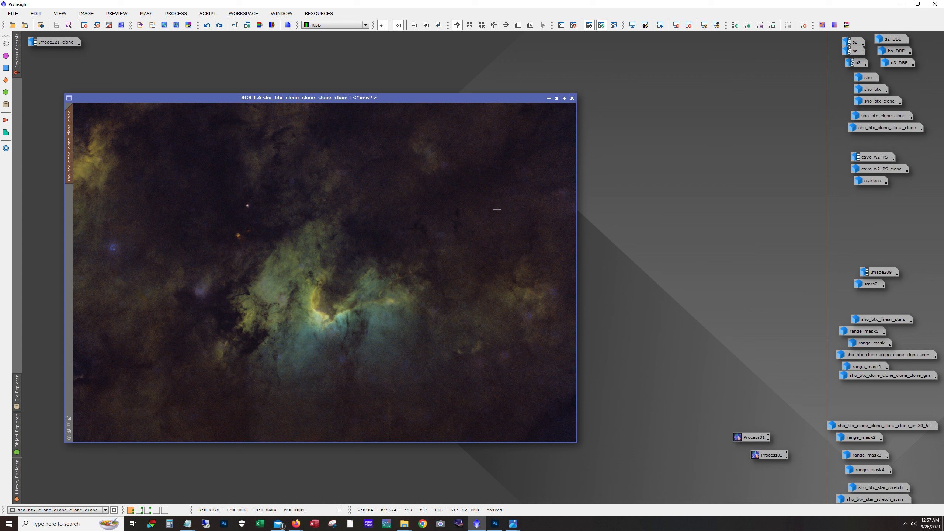
{"action": "left_click", "coordinate": [219, 25]}
{"action": "left_click", "coordinate": [613, 25]}
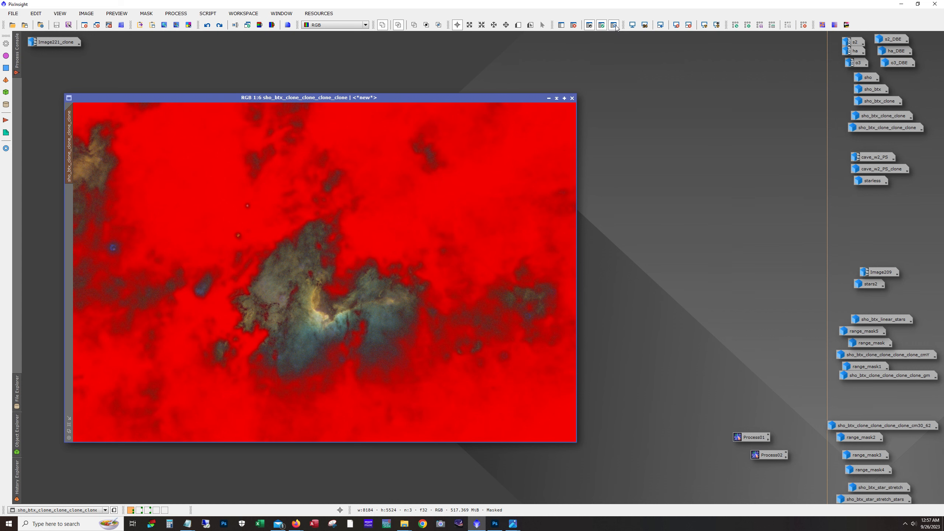
{"action": "left_click", "coordinate": [614, 26]}
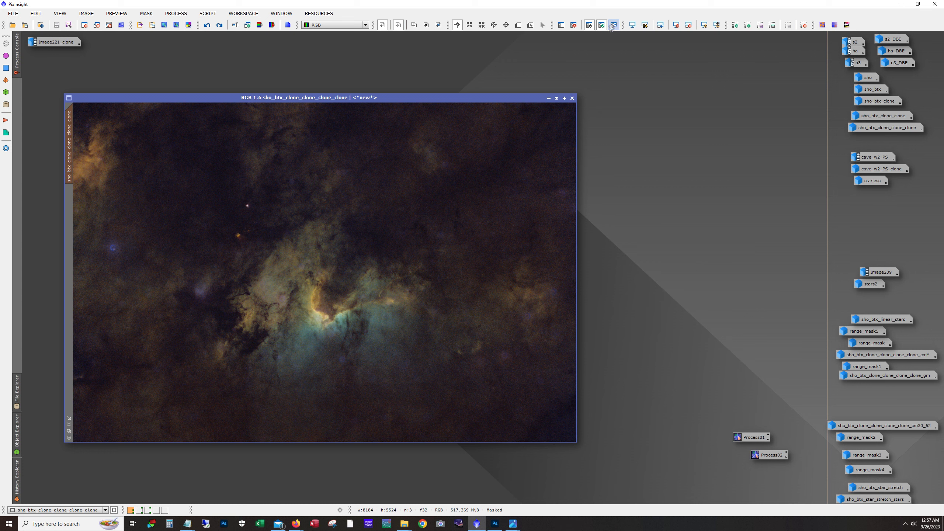
Redo the following history steps up to the one with Preview01, and zoom to 1:5 around the blue star.
{"action": "left_click", "coordinate": [220, 25]}
{"action": "left_click", "coordinate": [219, 25]}
{"action": "left_click", "coordinate": [219, 25]}
{"action": "left_click", "coordinate": [220, 25]}
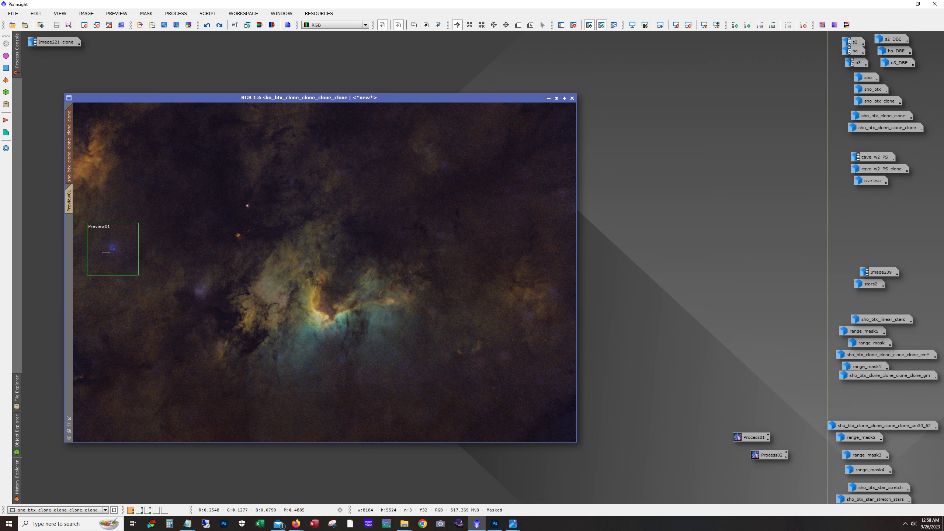
{"action": "scroll", "coordinate": [100, 246], "scroll_direction": "up", "scroll_amount": 3}
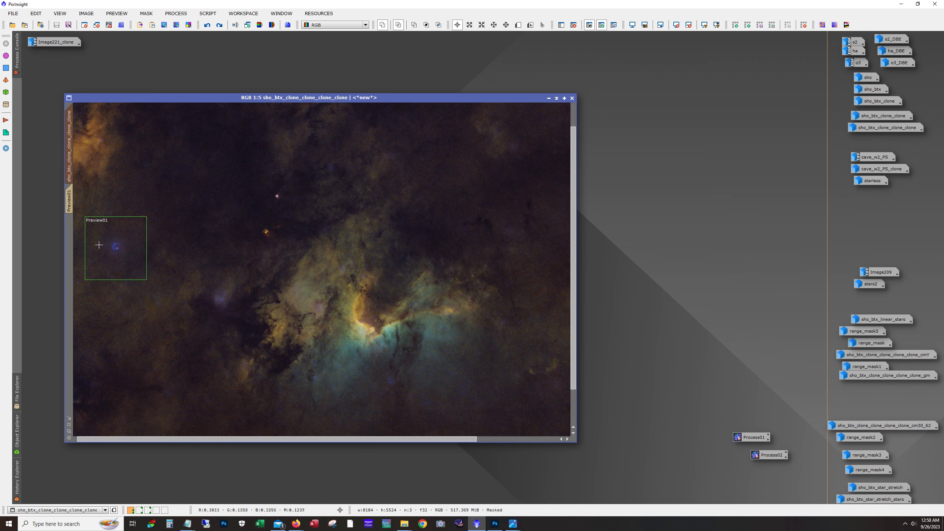
Examine the blue star in Preview01 and the blue halos across the far side of the nebula at up to 1:1.
{"action": "scroll", "coordinate": [100, 246], "scroll_direction": "up", "scroll_amount": 2}
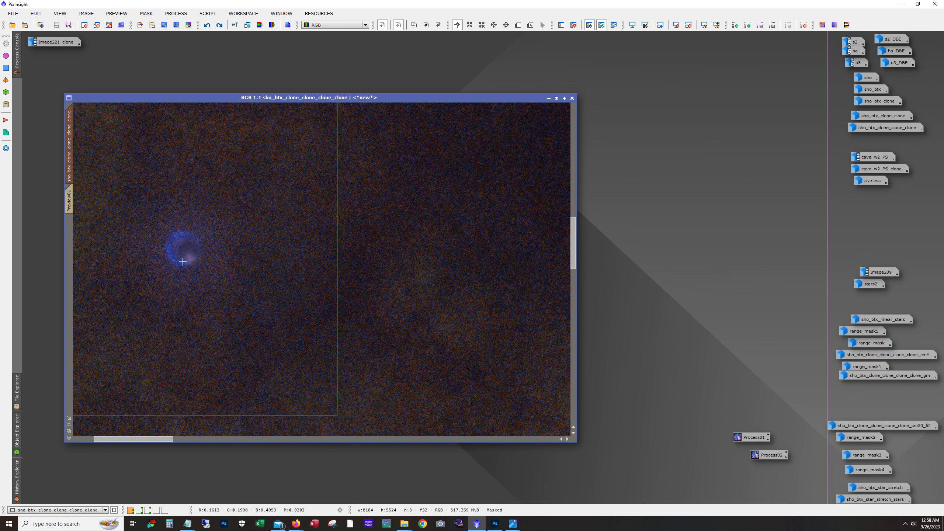
{"action": "scroll", "coordinate": [183, 261], "scroll_direction": "down", "scroll_amount": 2}
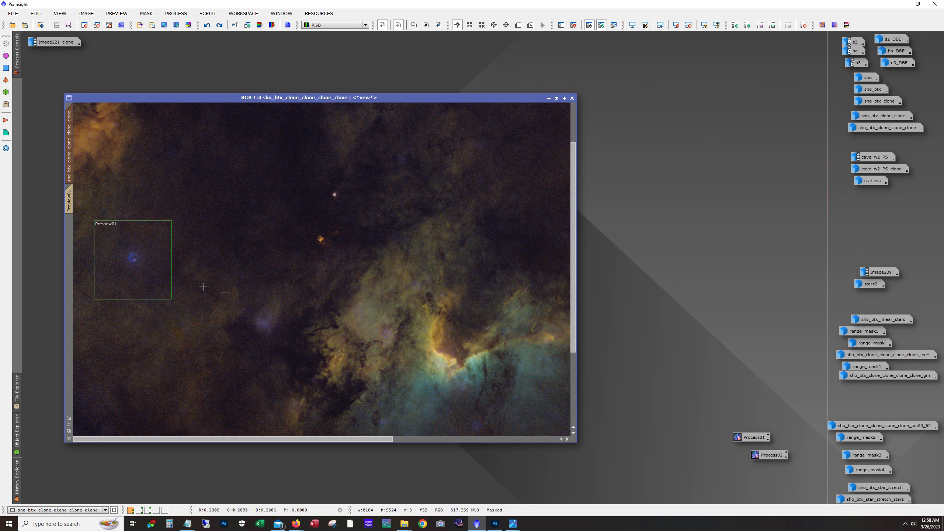
{"action": "scroll", "coordinate": [225, 293], "scroll_direction": "down", "scroll_amount": 3}
{"action": "scroll", "coordinate": [499, 317], "scroll_direction": "up", "scroll_amount": 5}
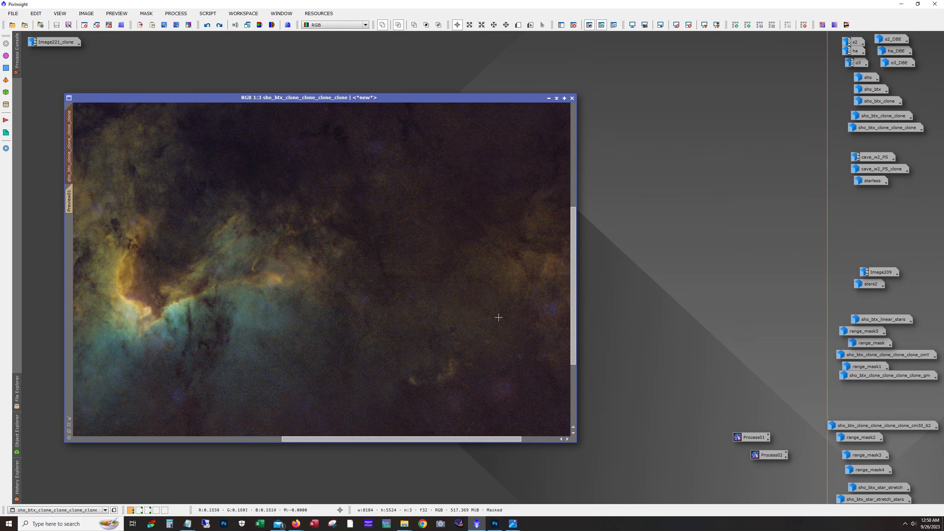
{"action": "left_click_drag", "start_coordinate": [429, 440], "coordinate": [476, 440]}
{"action": "scroll", "coordinate": [509, 248], "scroll_direction": "up", "scroll_amount": 1}
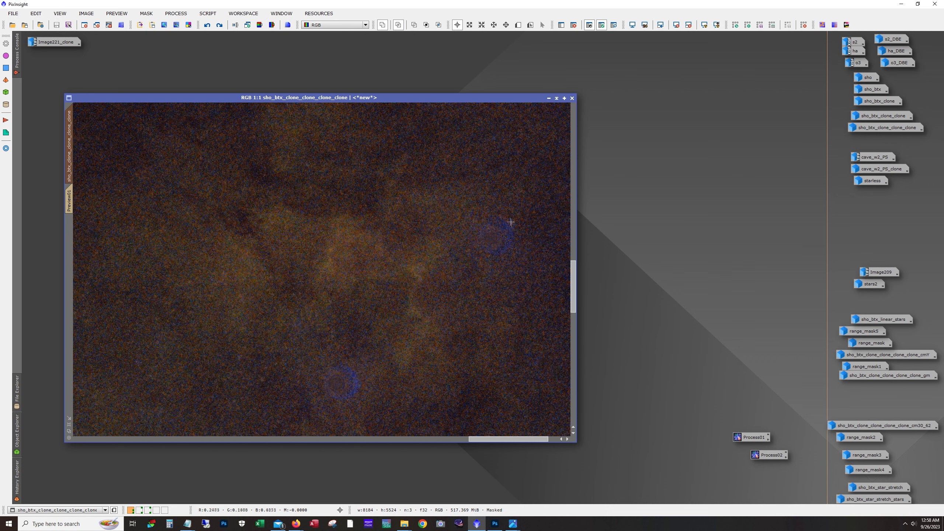
{"action": "scroll", "coordinate": [457, 302], "scroll_direction": "down", "scroll_amount": 4}
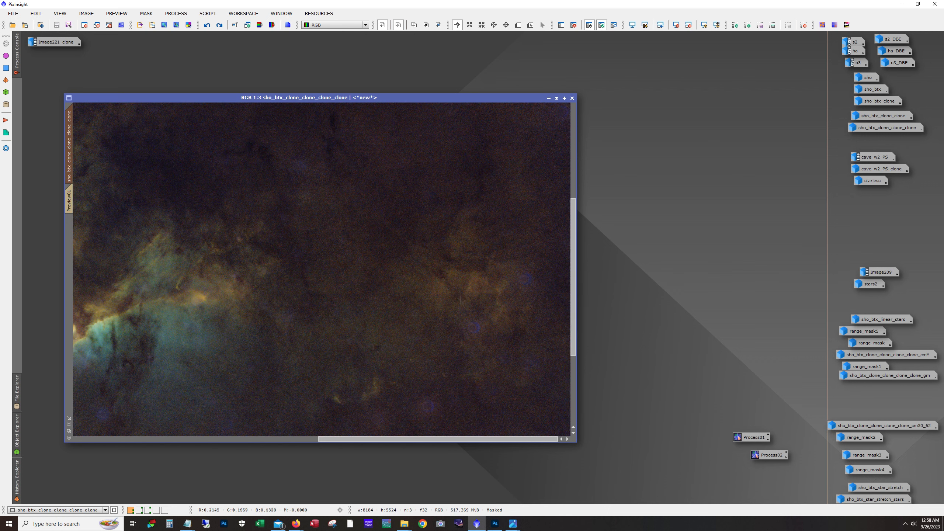
{"action": "scroll", "coordinate": [107, 249], "scroll_direction": "up", "scroll_amount": 1}
{"action": "scroll", "coordinate": [114, 251], "scroll_direction": "up", "scroll_amount": 2}
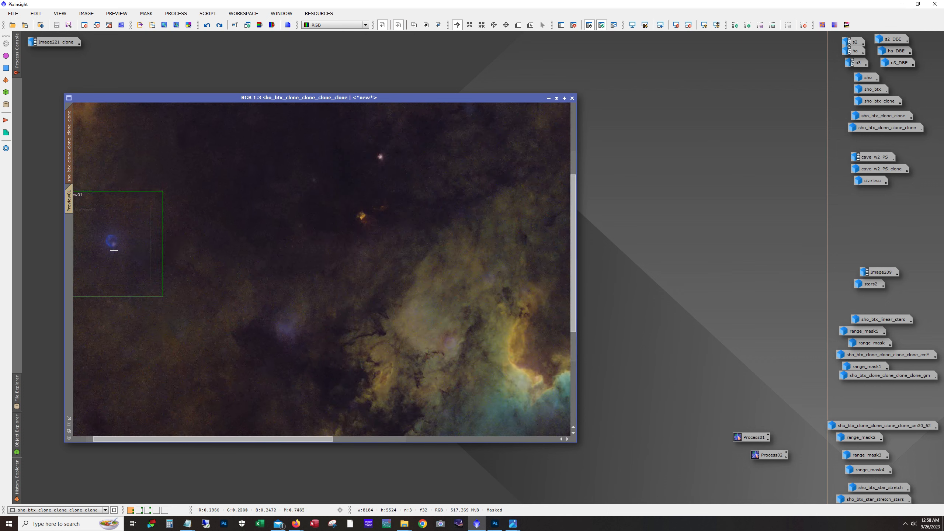
Inspect the blue ring around the star in Preview01 at 1:1 and return to 1:3 with the whole preview in view.
{"action": "scroll", "coordinate": [114, 251], "scroll_direction": "up", "scroll_amount": 1}
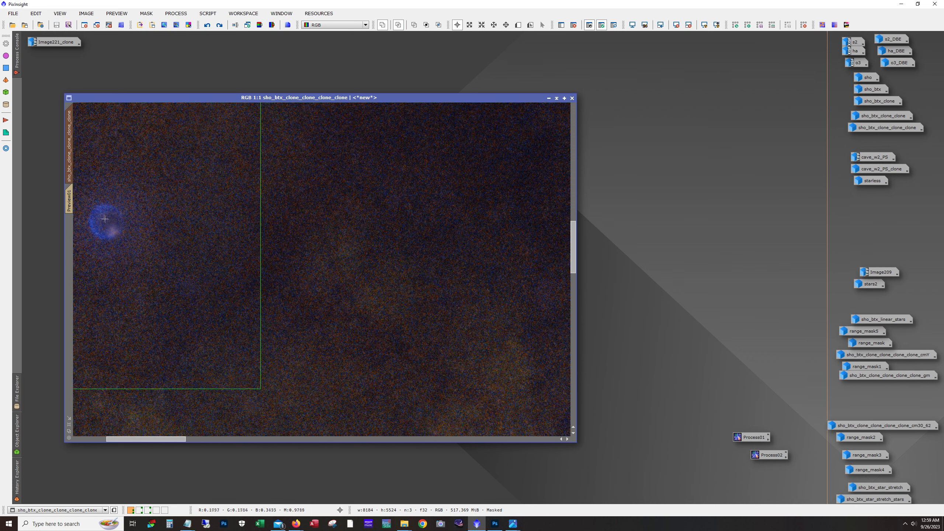
{"action": "scroll", "coordinate": [134, 218], "scroll_direction": "up", "scroll_amount": 2}
{"action": "scroll", "coordinate": [136, 220], "scroll_direction": "down", "scroll_amount": 2}
{"action": "scroll", "coordinate": [136, 220], "scroll_direction": "down", "scroll_amount": 2}
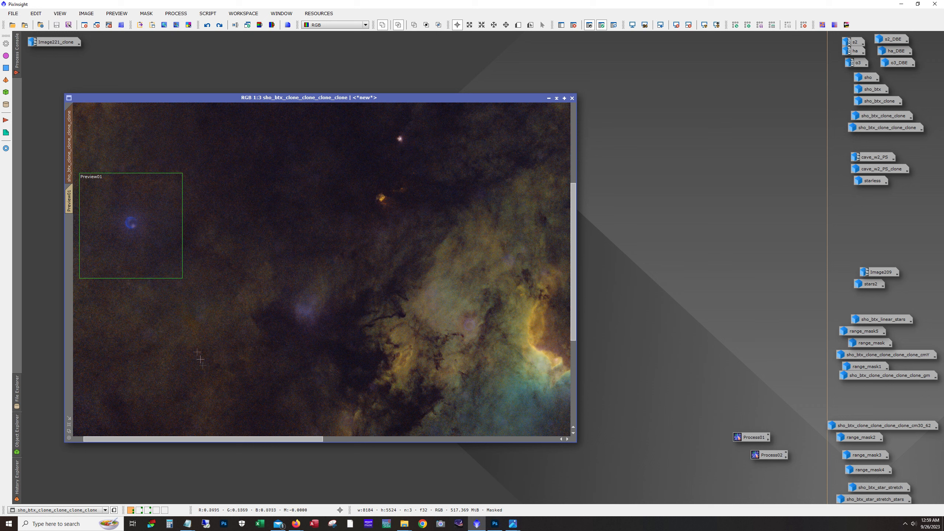
{"action": "left_click_drag", "start_coordinate": [227, 441], "coordinate": [217, 442]}
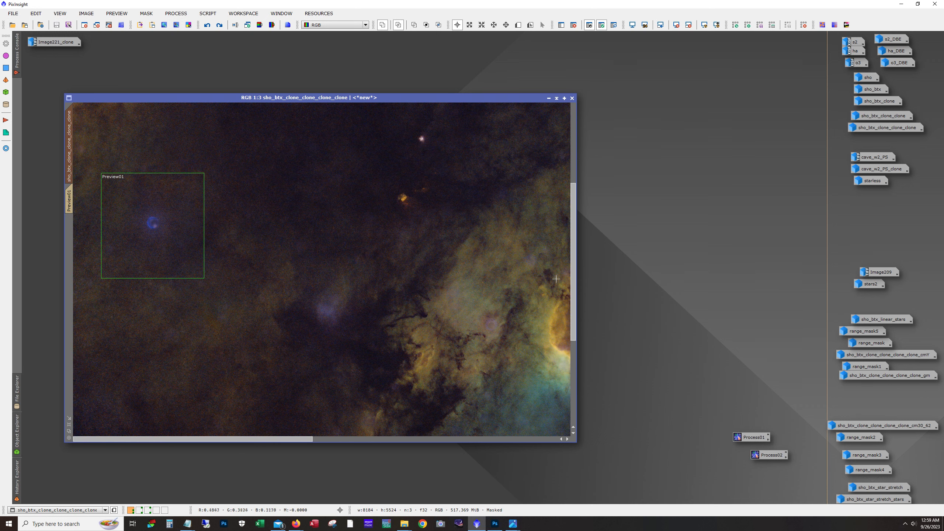
{"action": "left_click_drag", "start_coordinate": [575, 311], "coordinate": [576, 288]}
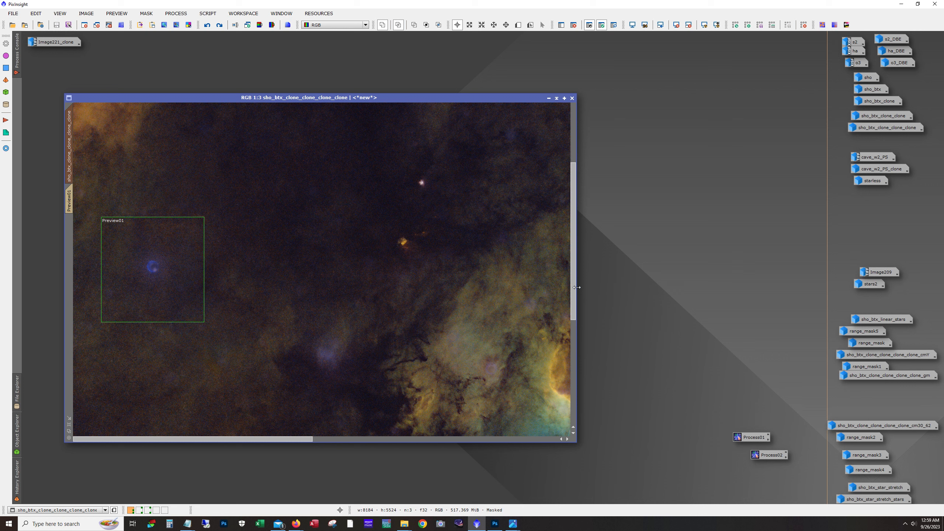
Compare the colour correction of the blue star by redoing and undoing it, and show and hide its mask overlay.
{"action": "left_click", "coordinate": [219, 25]}
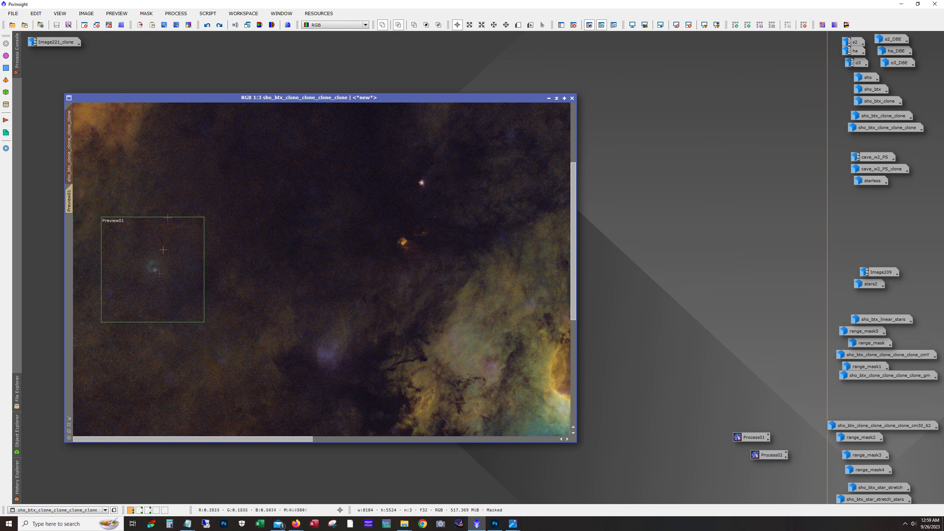
{"action": "left_click", "coordinate": [207, 26]}
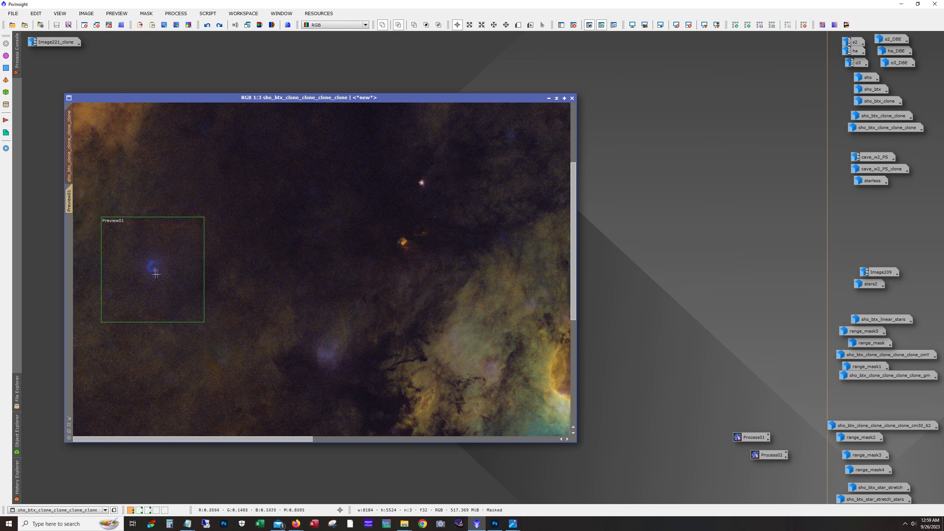
{"action": "left_click", "coordinate": [613, 25]}
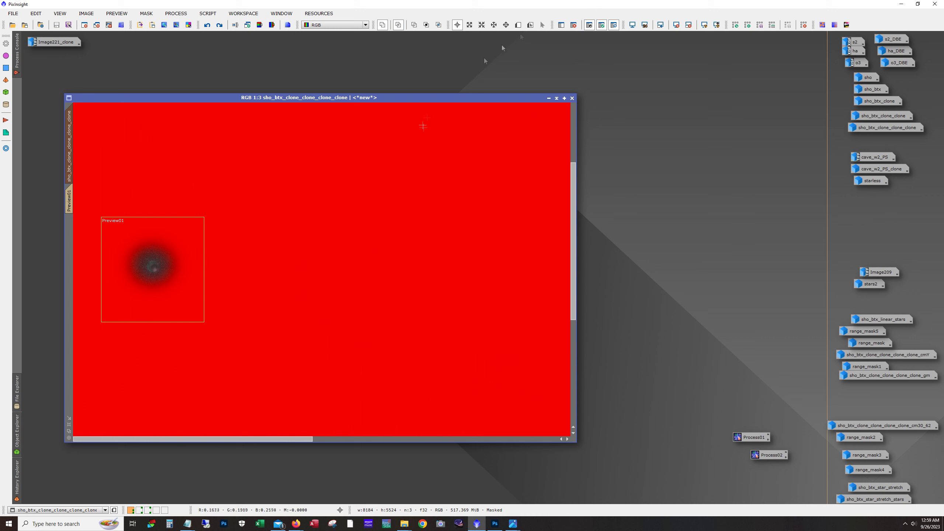
{"action": "left_click", "coordinate": [614, 25]}
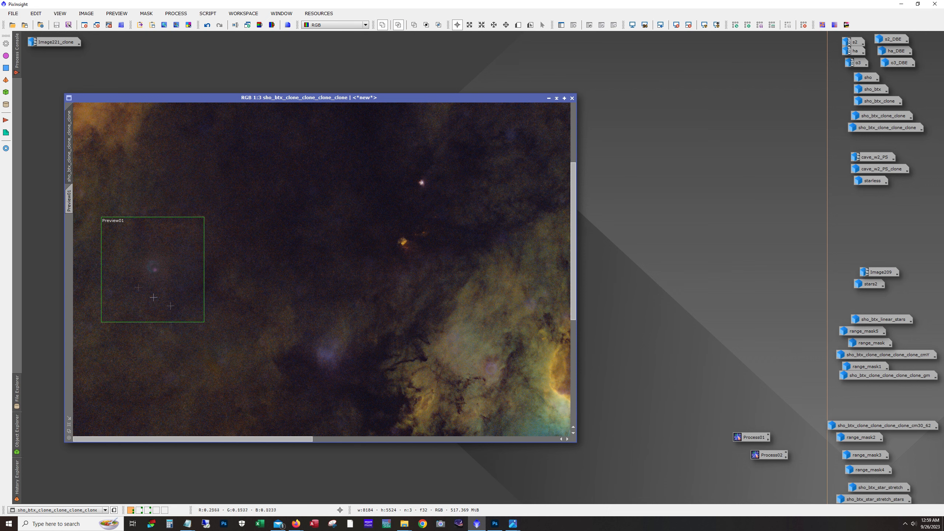
Examine the remaining blue halos in the orange clouds east of the nebula at 1:2, and return to the full image at 1:6.
{"action": "scroll", "coordinate": [392, 322], "scroll_direction": "down", "scroll_amount": 3}
{"action": "scroll", "coordinate": [474, 322], "scroll_direction": "up", "scroll_amount": 5}
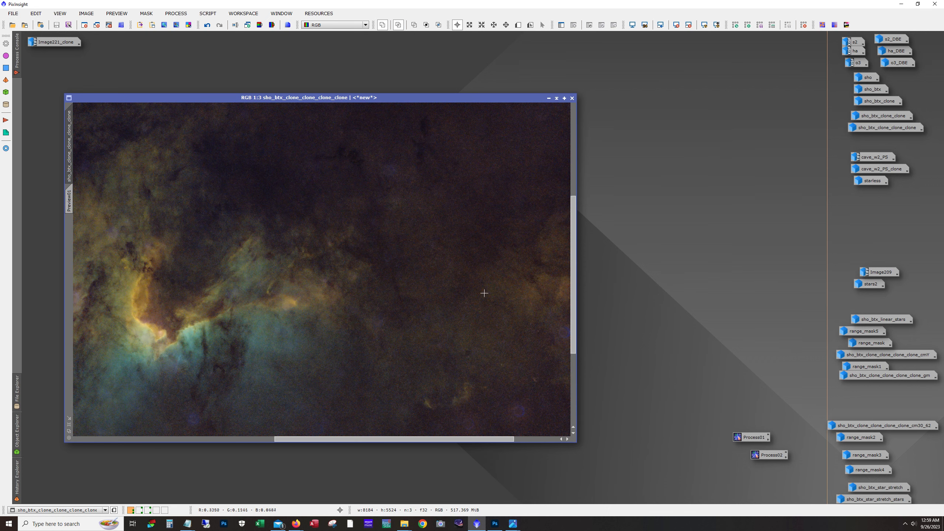
{"action": "scroll", "coordinate": [267, 432], "scroll_direction": "down", "scroll_amount": 1}
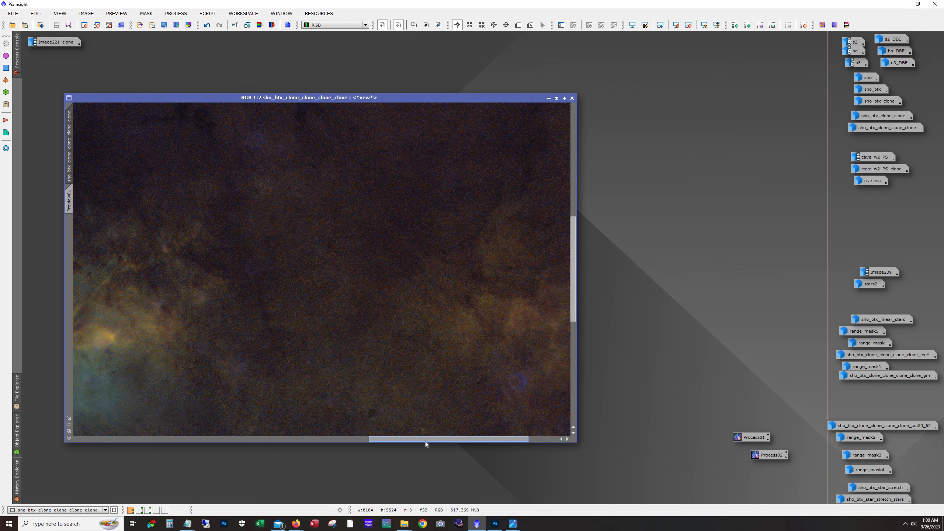
{"action": "left_click_drag", "start_coordinate": [423, 440], "coordinate": [501, 436]}
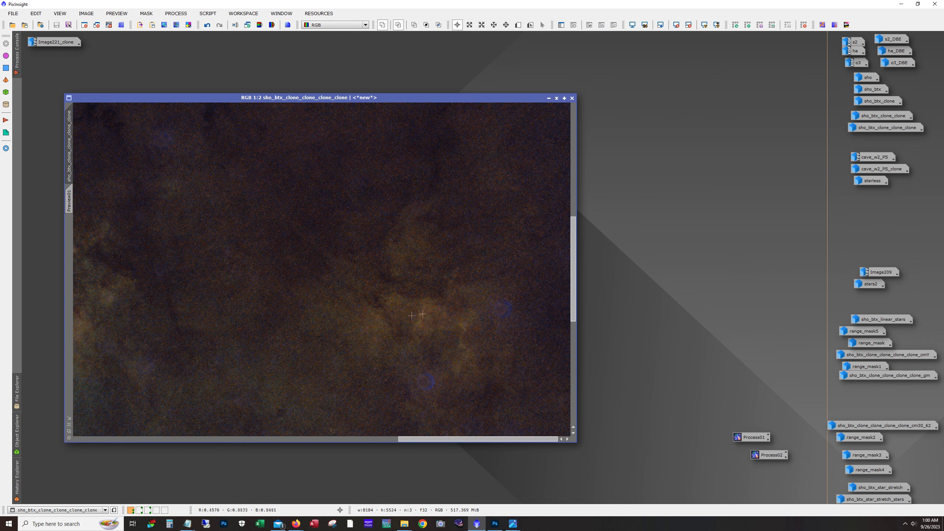
{"action": "scroll", "coordinate": [321, 298], "scroll_direction": "up", "scroll_amount": 2}
{"action": "scroll", "coordinate": [320, 298], "scroll_direction": "down", "scroll_amount": 7}
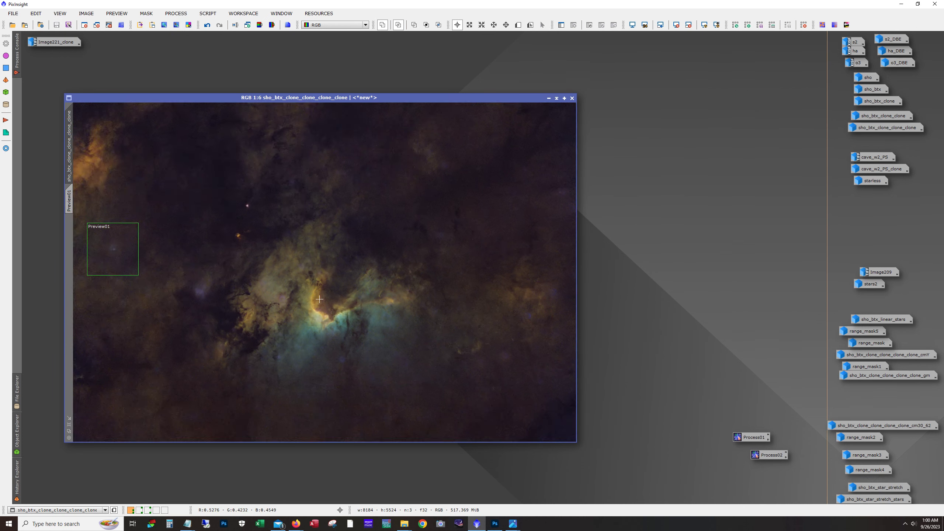
{"action": "scroll", "coordinate": [319, 302], "scroll_direction": "up", "scroll_amount": 1}
Restore cave_w2_PS and place it beside sho_btx_clone_clone_clone_clone to compare the two images.
{"action": "key", "text": "alt"}
{"action": "double_click", "coordinate": [869, 157]}
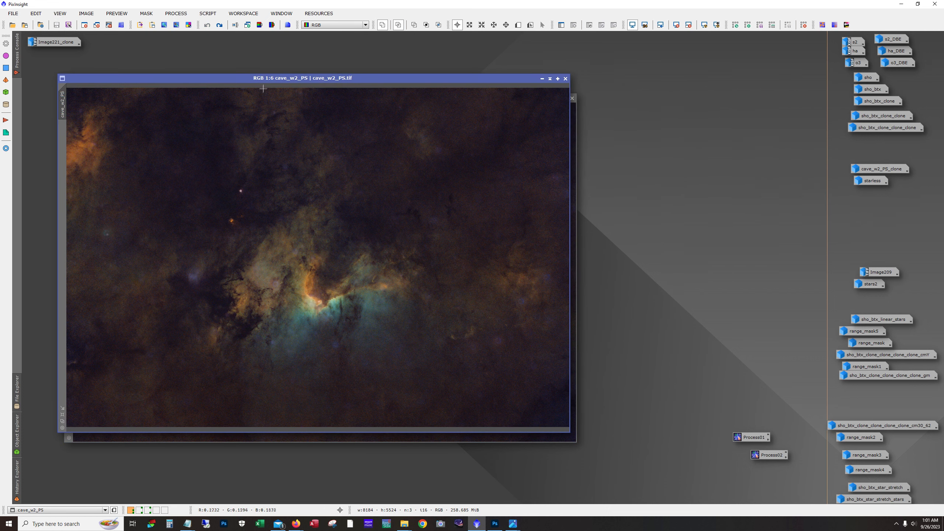
{"action": "mouse_move", "coordinate": [269, 80]}
{"action": "left_mouse_down"}
{"action": "mouse_move", "coordinate": [352, 94]}
{"action": "mouse_move", "coordinate": [533, 94]}
{"action": "left_mouse_up"}
{"action": "left_click", "coordinate": [294, 112]}
{"action": "mouse_move", "coordinate": [323, 100]}
{"action": "left_mouse_down"}
{"action": "mouse_move", "coordinate": [280, 91]}
{"action": "mouse_move", "coordinate": [311, 93]}
{"action": "left_mouse_up"}
{"action": "left_click", "coordinate": [640, 100]}
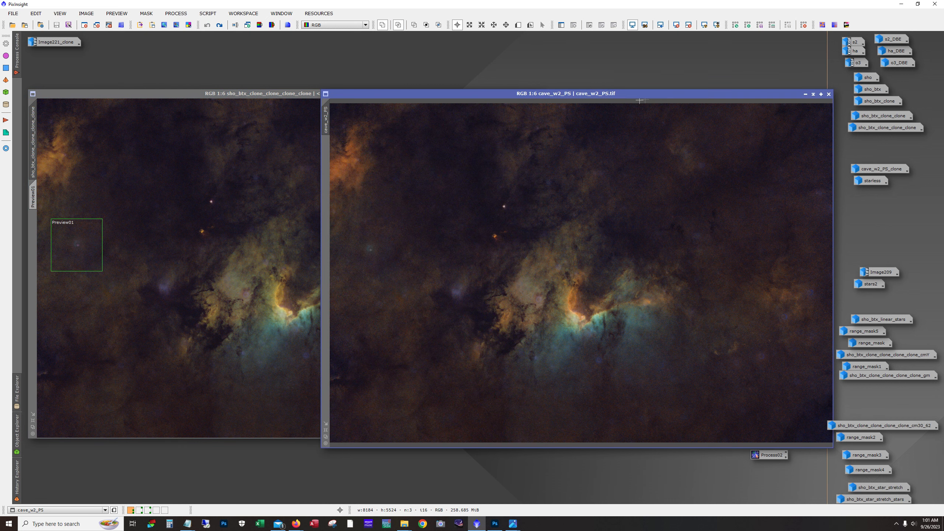
{"action": "left_click_drag", "start_coordinate": [578, 93], "coordinate": [585, 93]}
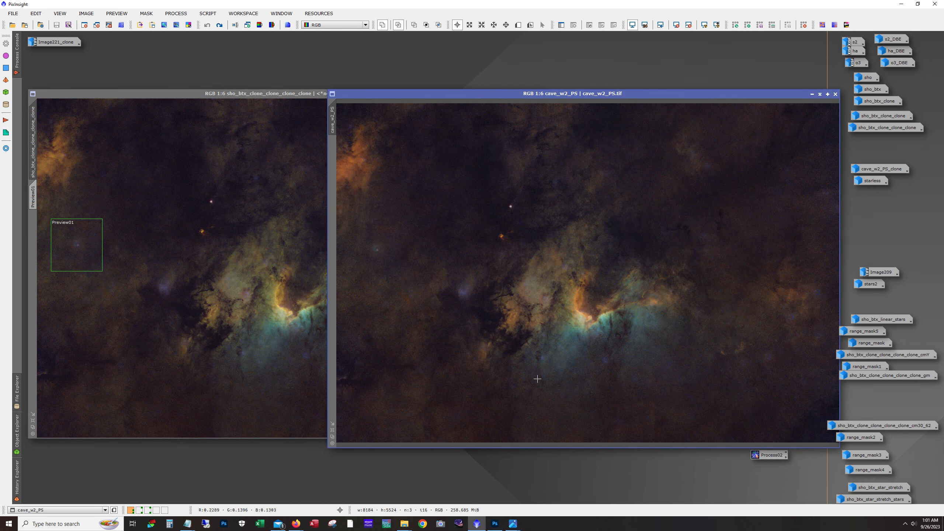
{"action": "left_click_drag", "start_coordinate": [415, 94], "coordinate": [444, 93]}
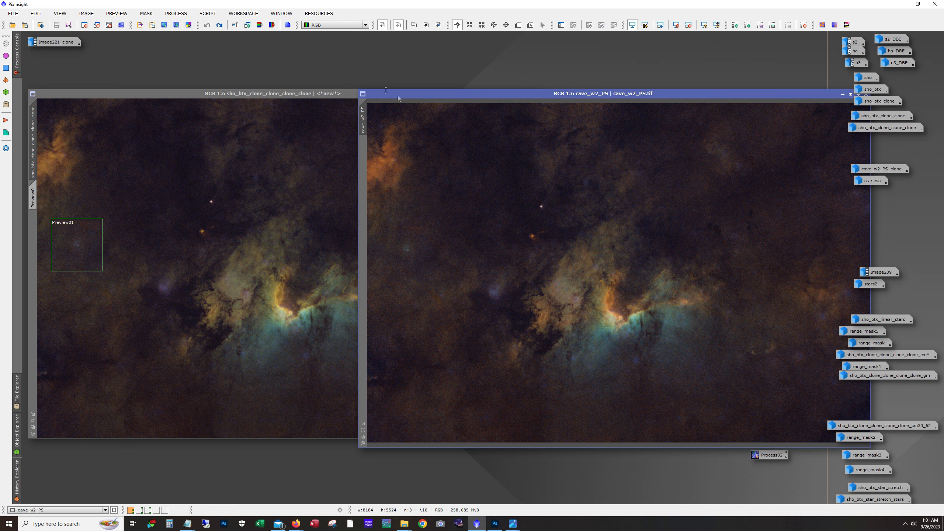
Minimize sho_btx_clone_clone_clone_clone and move the cave_w2_PS window into its place.
{"action": "left_click", "coordinate": [320, 93]}
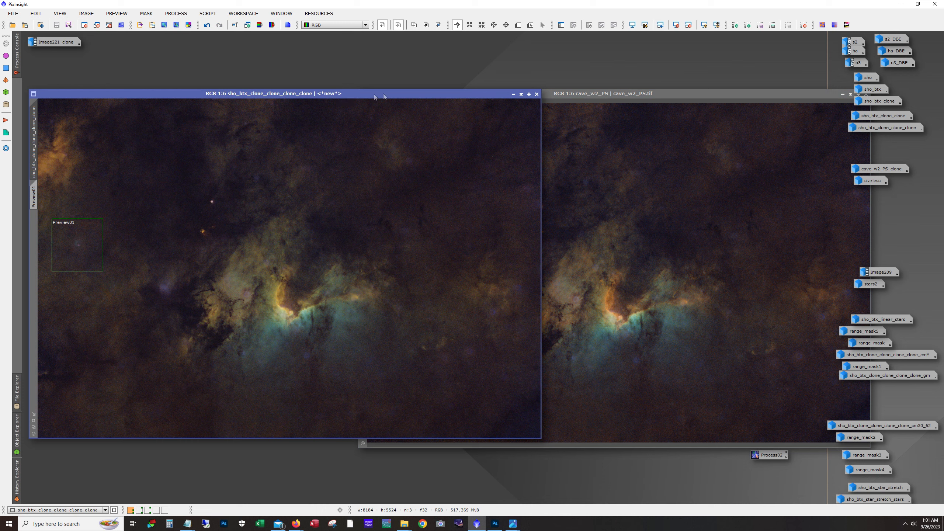
{"action": "left_click", "coordinate": [515, 93]}
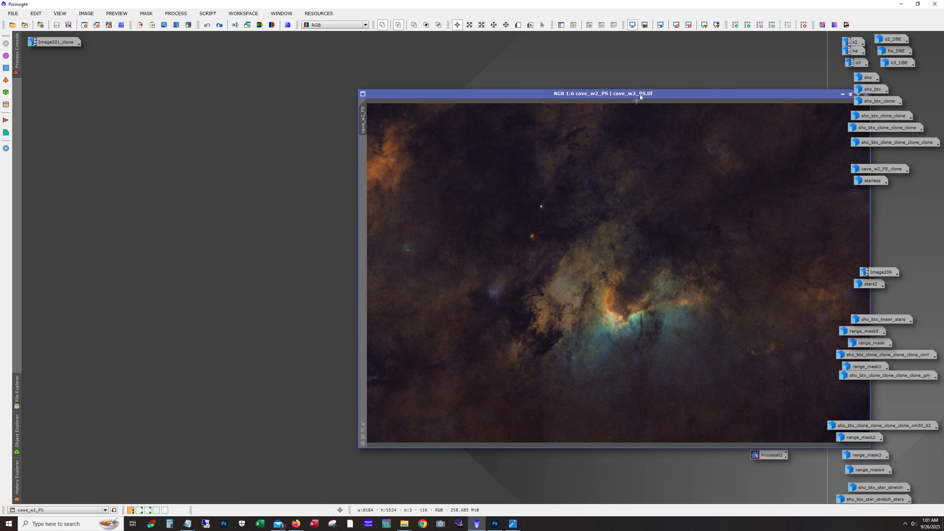
{"action": "left_click_drag", "start_coordinate": [637, 93], "coordinate": [358, 77]}
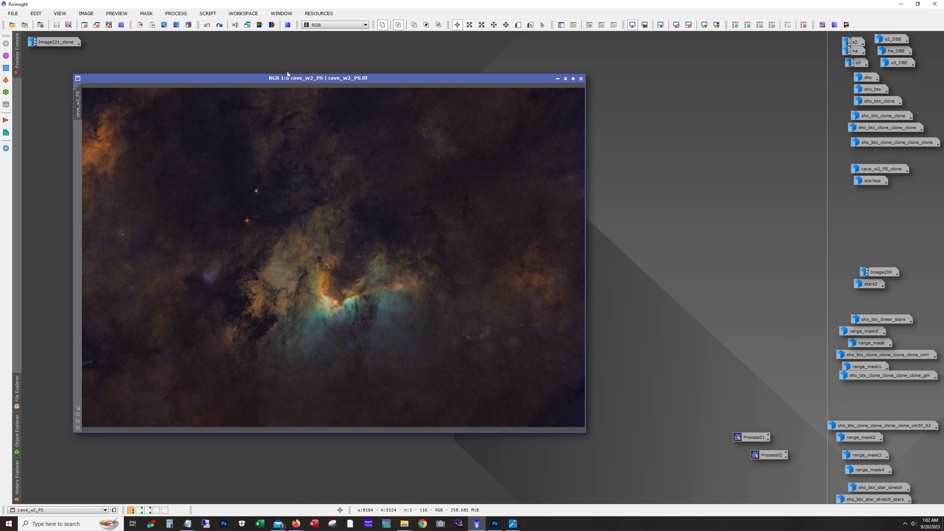
{"action": "left_click_drag", "start_coordinate": [283, 79], "coordinate": [295, 90]}
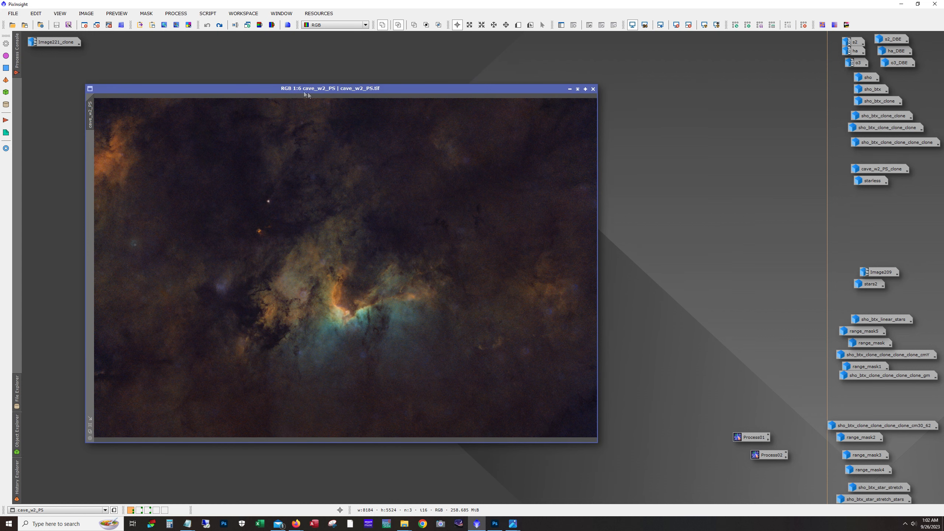
Compare cave_w2_PS before and after its masked inversion by redoing and undoing the history step twice.
{"action": "left_click", "coordinate": [219, 26]}
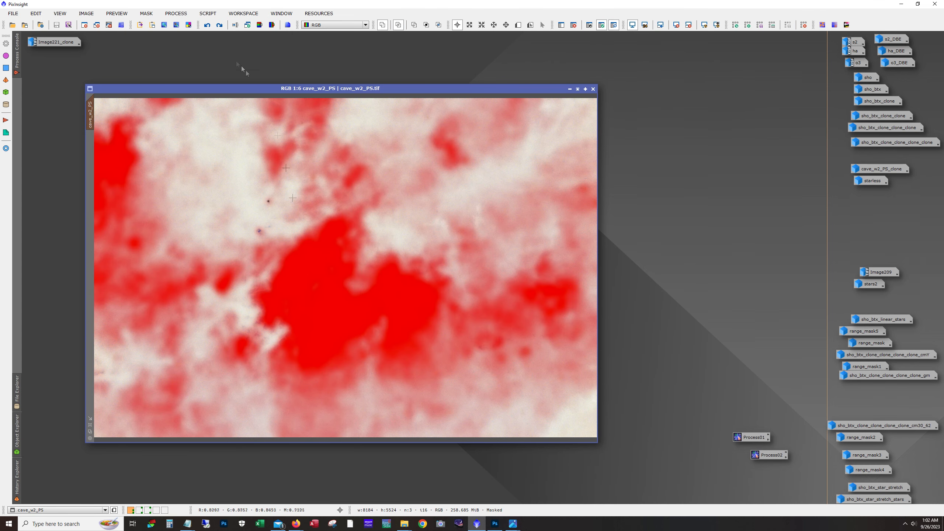
{"action": "left_click", "coordinate": [207, 25]}
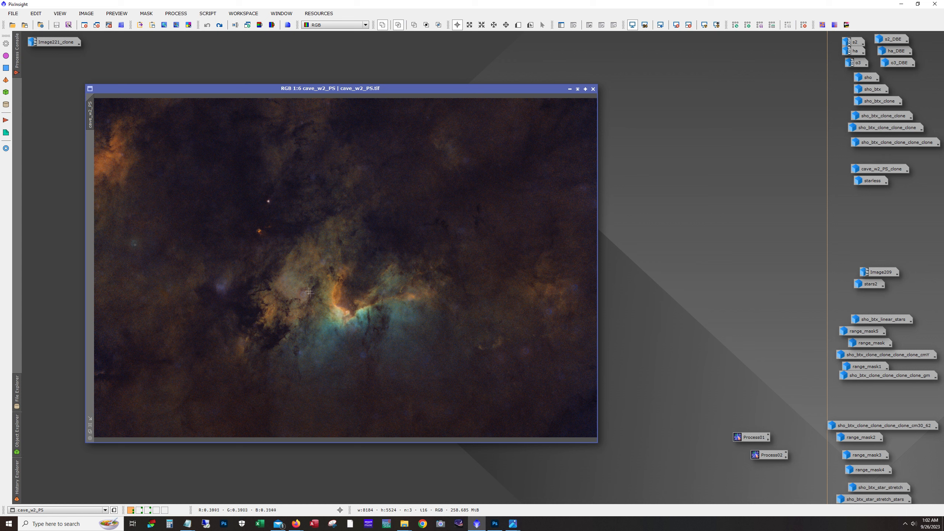
{"action": "left_click", "coordinate": [220, 26]}
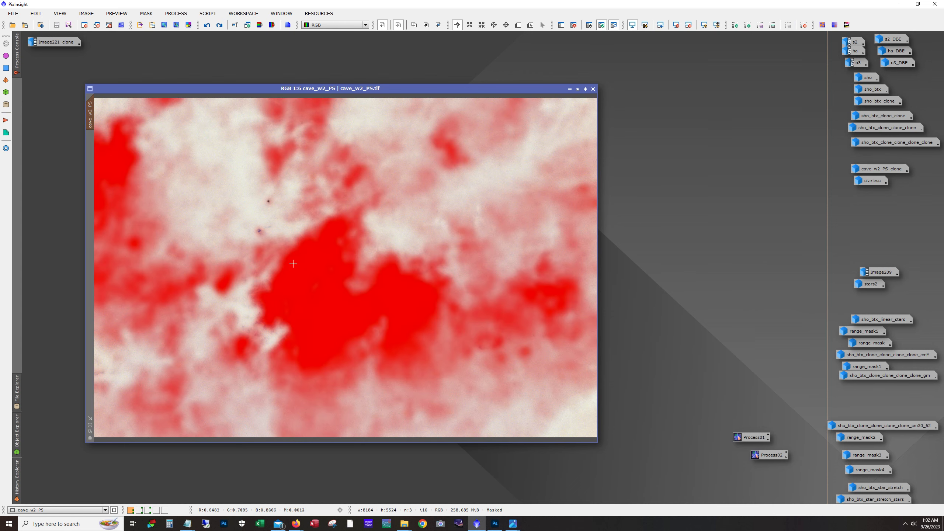
{"action": "left_click", "coordinate": [206, 25]}
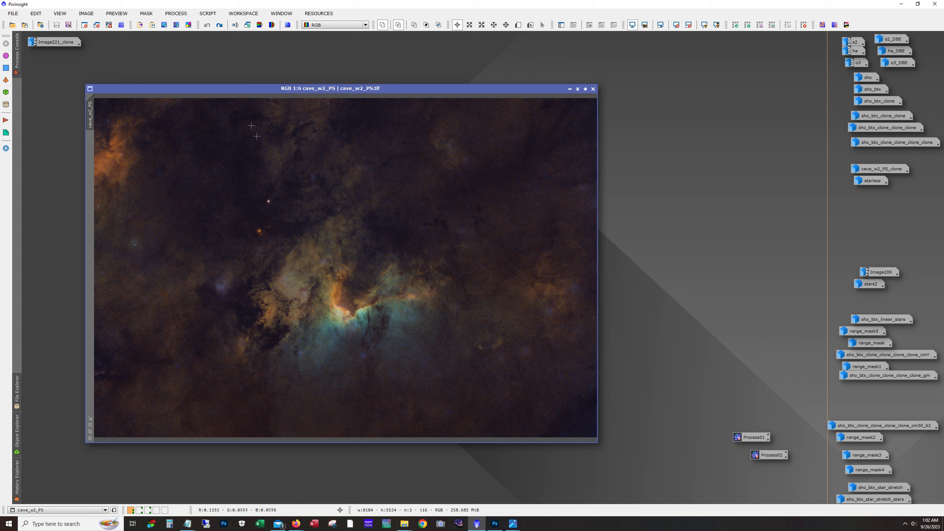
Redo the inversion, the masked SCNR and the following history steps of cave_w2_PS up to the one with Preview01.
{"action": "left_click", "coordinate": [220, 25]}
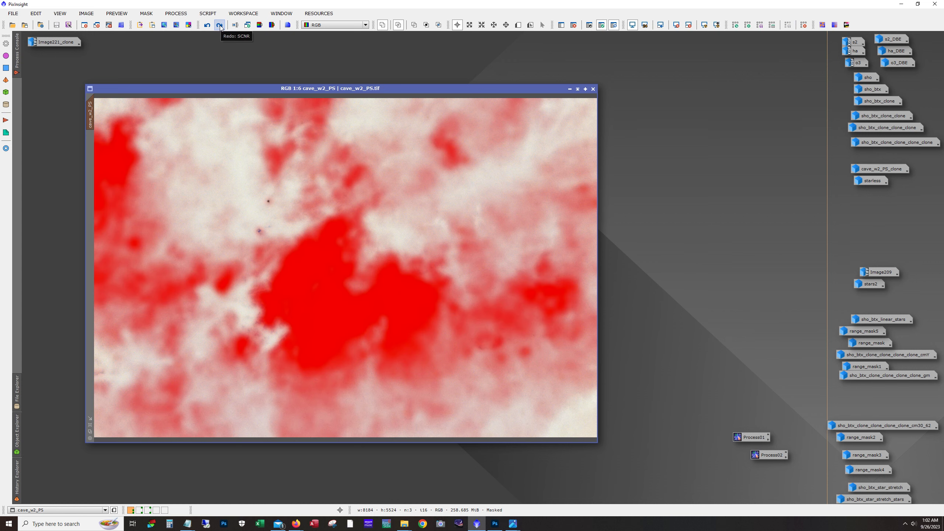
{"action": "left_click", "coordinate": [220, 25]}
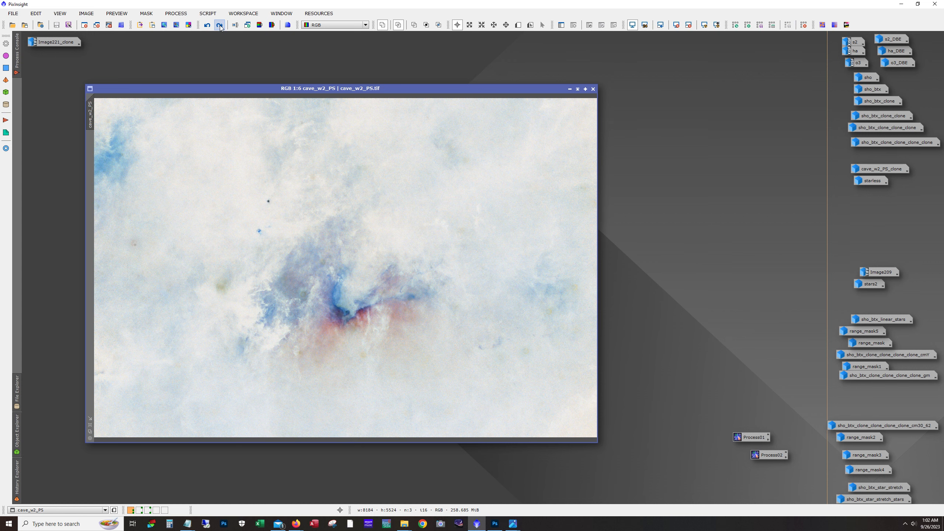
{"action": "left_click", "coordinate": [219, 25]}
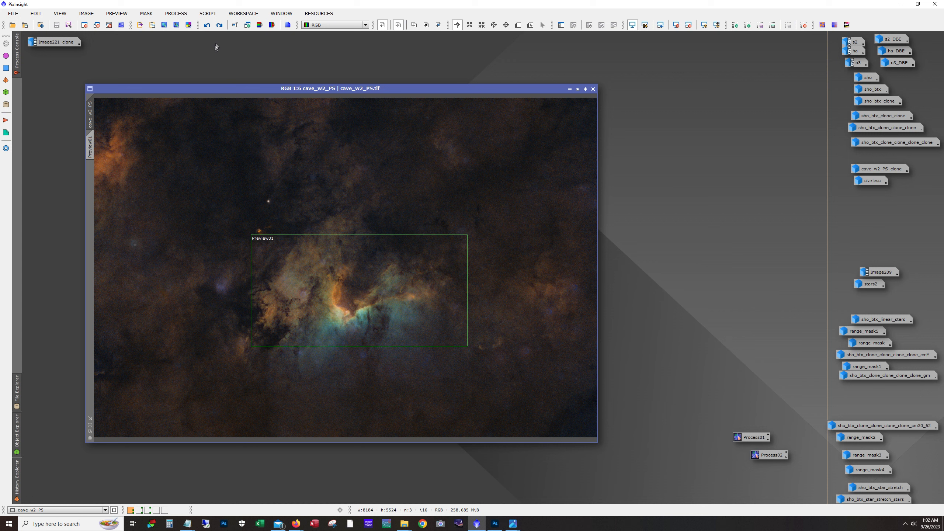
Redo the noise-smoothing history step of cave_w2_PS, zoom to 1:2 on the nebula core, and undo it to compare.
{"action": "left_click", "coordinate": [219, 27]}
{"action": "key", "text": "ctrl+plus"}
{"action": "key", "text": "ctrl+plus"}
{"action": "key", "text": "ctrl+plus"}
{"action": "key", "text": "ctrl+plus"}
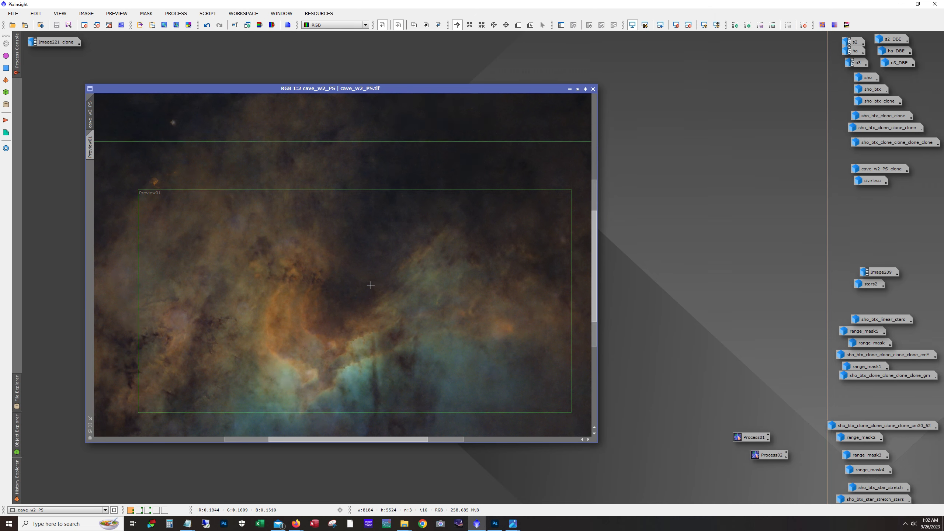
{"action": "left_click", "coordinate": [207, 25]}
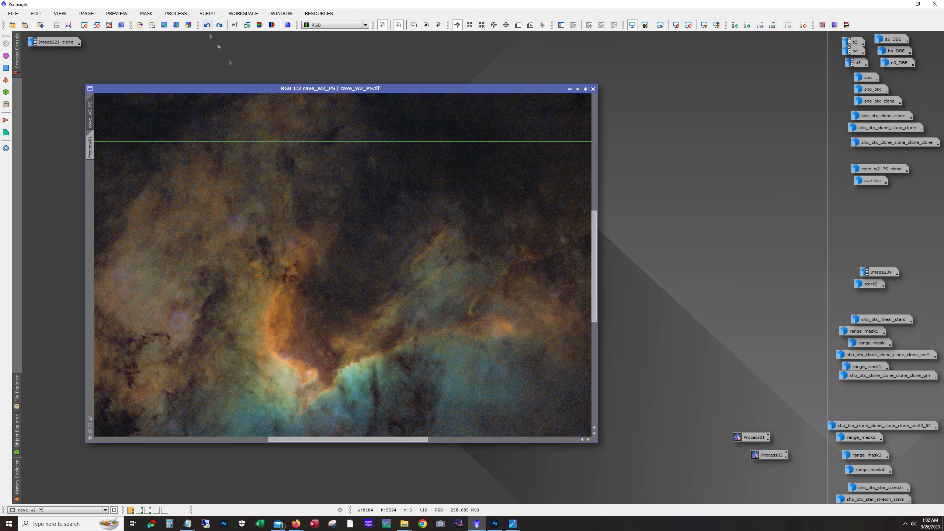
Compare the nebula and its dark surroundings in cave_w2_PS with and without noise smoothing at 1:2, leaving the smoothing redone.
{"action": "left_click_drag", "start_coordinate": [594, 297], "coordinate": [594, 324]}
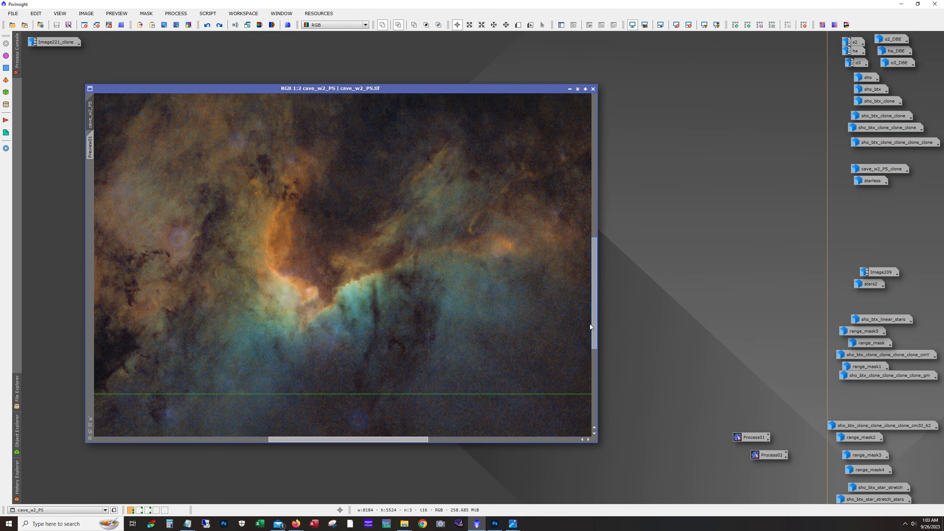
{"action": "left_click", "coordinate": [220, 25]}
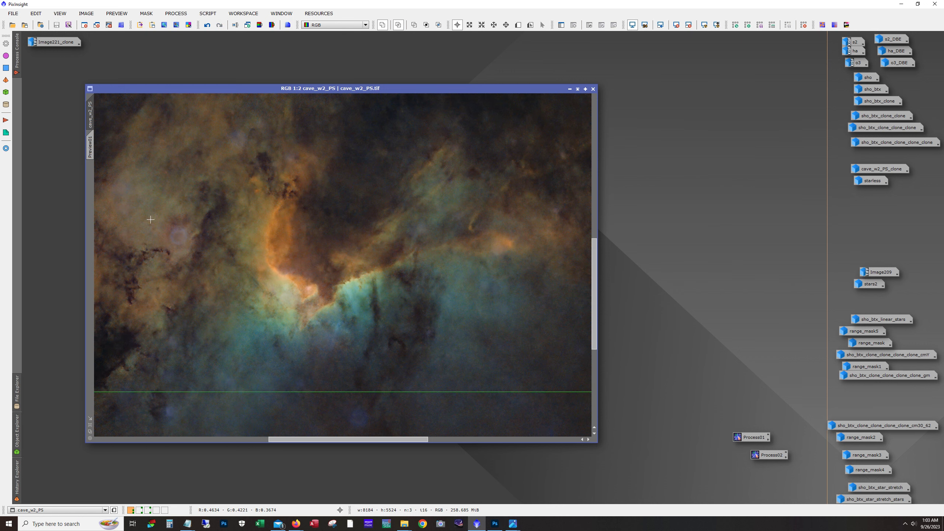
{"action": "left_click", "coordinate": [206, 25]}
{"action": "left_click_drag", "start_coordinate": [595, 342], "coordinate": [569, 249]}
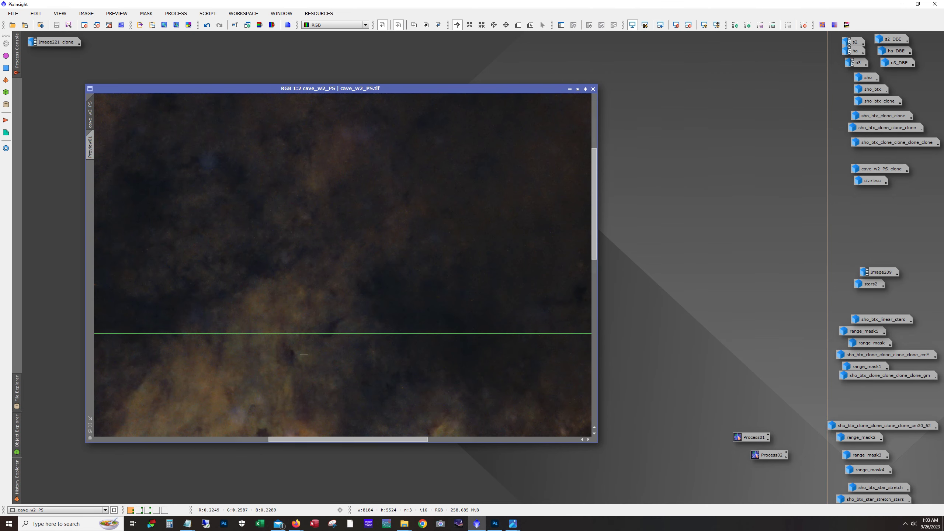
{"action": "scroll", "coordinate": [303, 351], "scroll_direction": "down", "scroll_amount": 5}
{"action": "scroll", "coordinate": [303, 352], "scroll_direction": "up", "scroll_amount": 1}
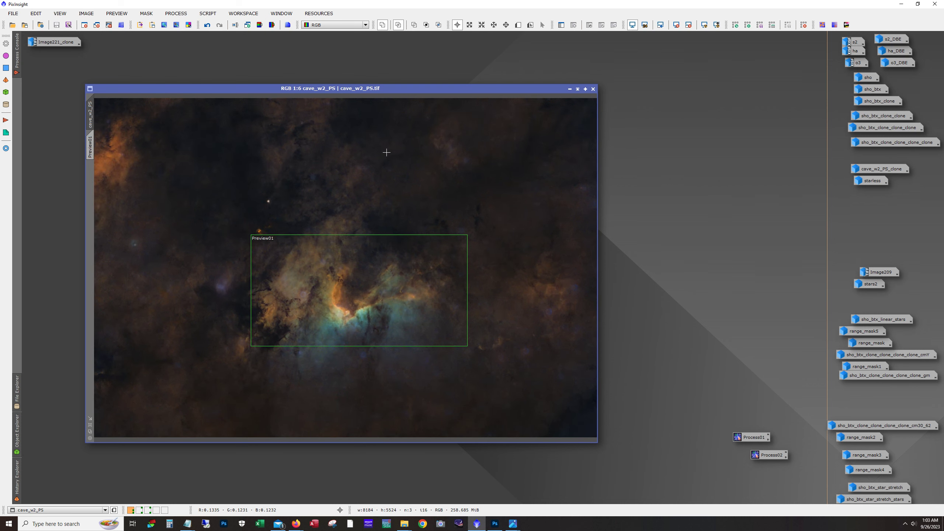
Minimize cave_w2_PS, restore cave_w2_PS_clone and move its window into the same place.
{"action": "left_click", "coordinate": [569, 89]}
{"action": "double_click", "coordinate": [870, 170]}
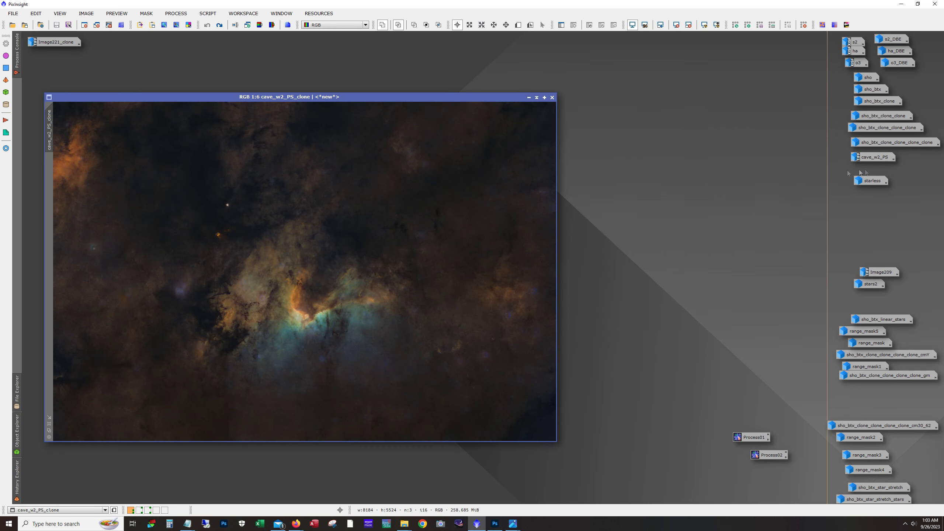
{"action": "left_click_drag", "start_coordinate": [243, 96], "coordinate": [255, 90]}
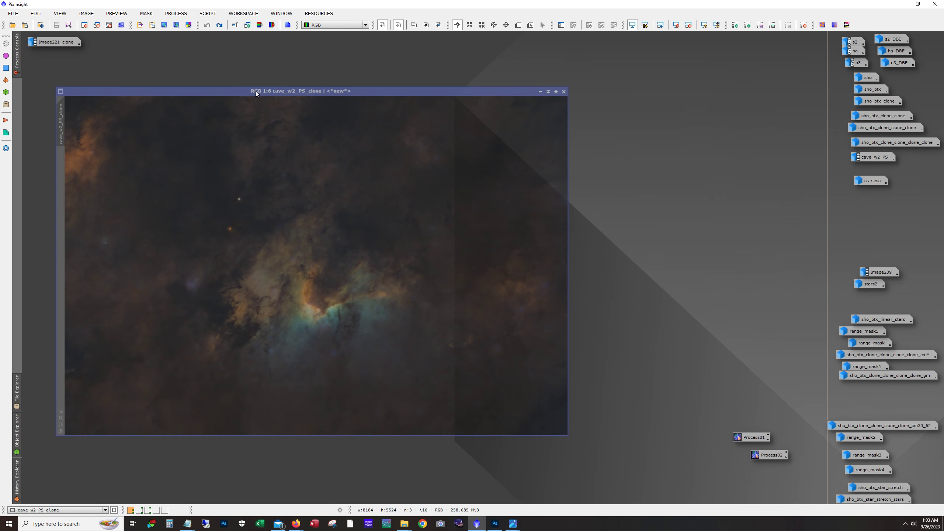
Redo the history of cave_w2_PS_clone through its masked CurvesTransformation and the following steps, hiding the red mask overlay on the way.
{"action": "left_click", "coordinate": [220, 25]}
{"action": "left_click", "coordinate": [219, 26]}
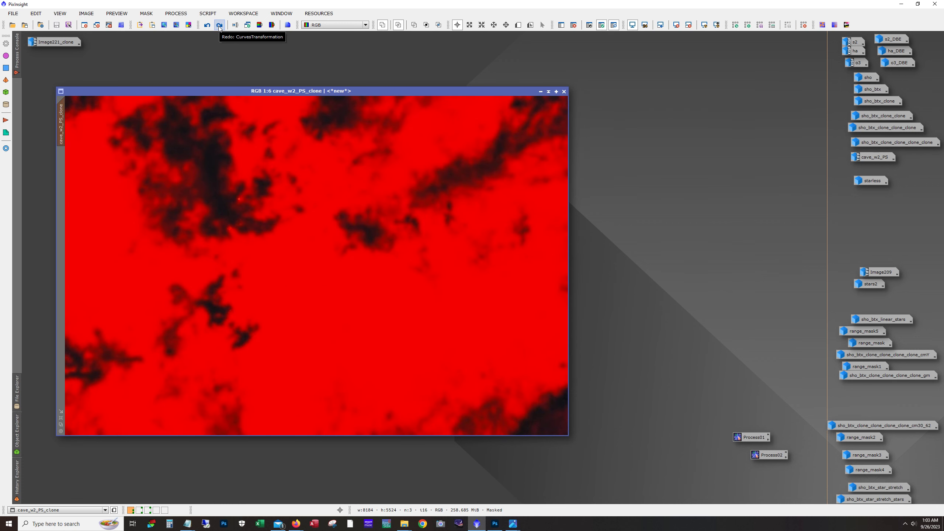
{"action": "left_click", "coordinate": [219, 26]}
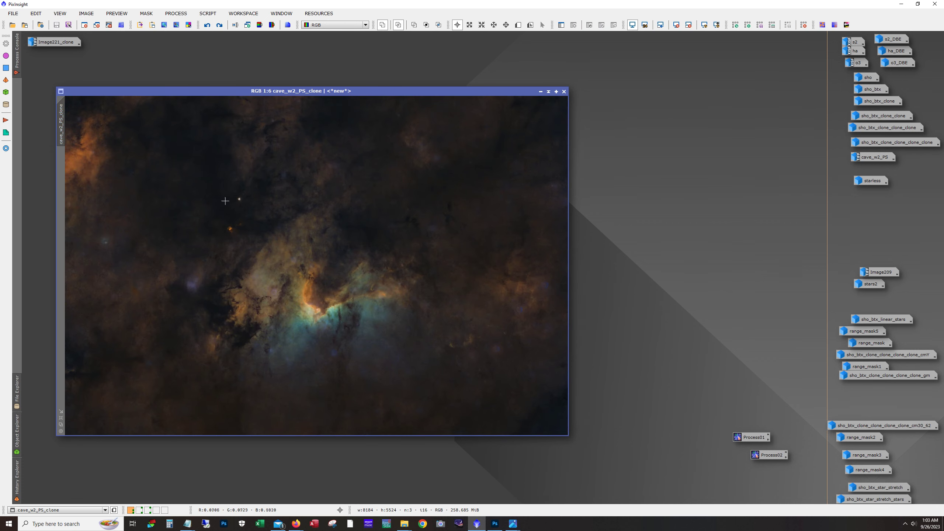
{"action": "left_click", "coordinate": [221, 28]}
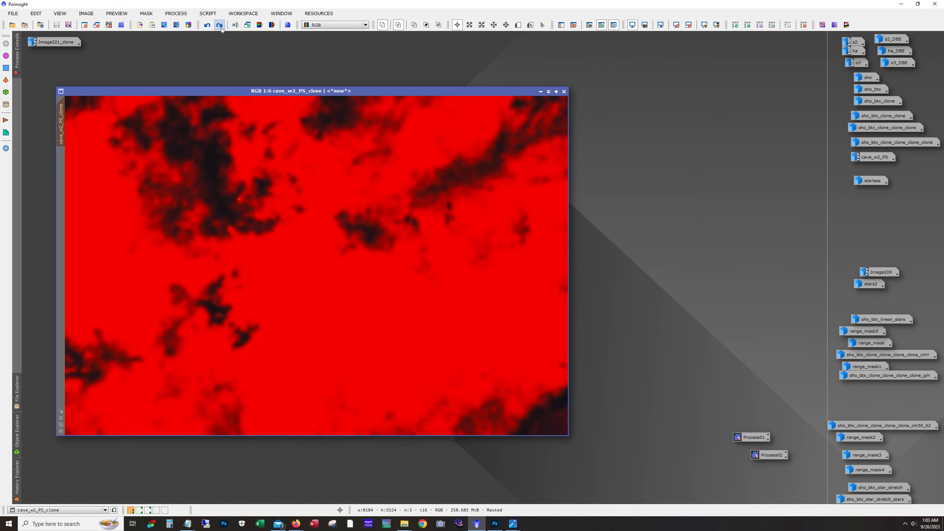
{"action": "left_click", "coordinate": [615, 25]}
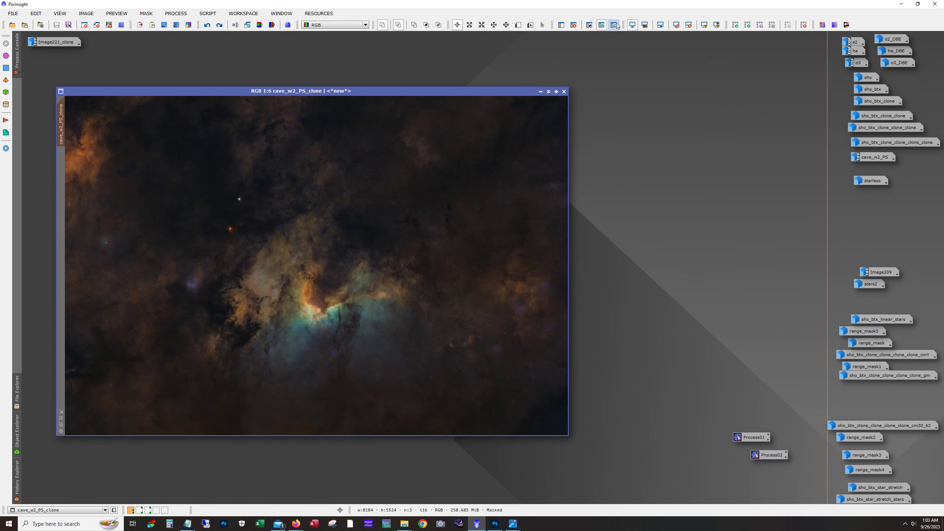
{"action": "left_click", "coordinate": [221, 28]}
{"action": "left_click", "coordinate": [220, 28]}
{"action": "left_click", "coordinate": [220, 28]}
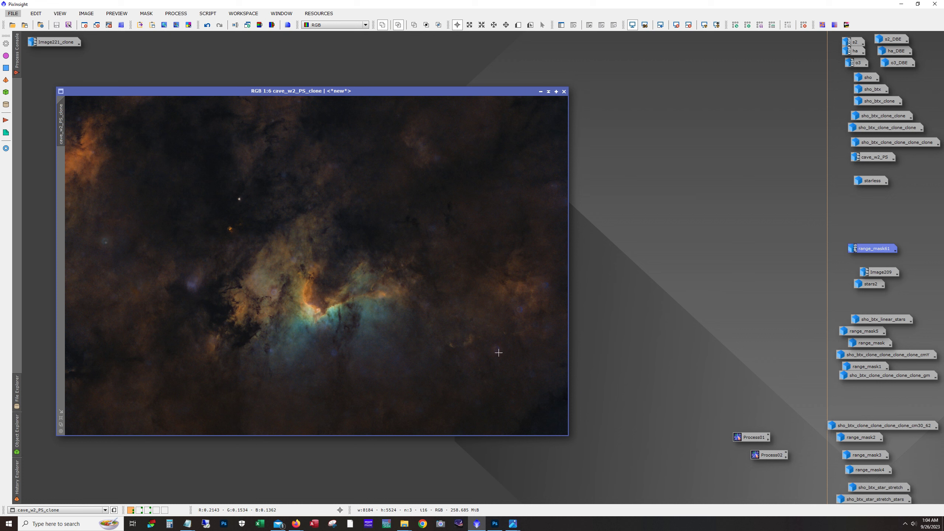
Inspect the blue star-residue rings beyond the nebula in cave_w2_PS_clone at 1:2 and return to the 1:6 view.
{"action": "scroll", "coordinate": [541, 292], "scroll_direction": "up", "scroll_amount": 3}
{"action": "scroll", "coordinate": [503, 323], "scroll_direction": "up", "scroll_amount": 1}
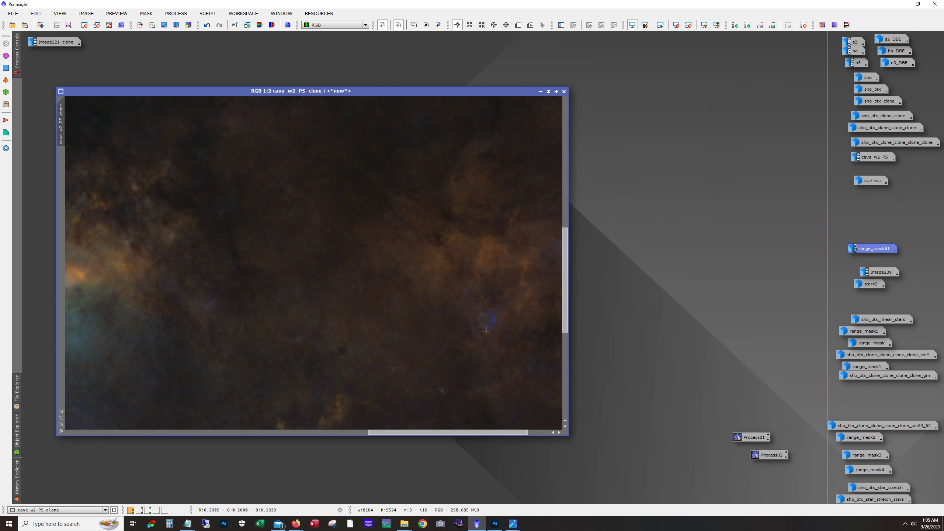
{"action": "left_click_drag", "start_coordinate": [458, 432], "coordinate": [504, 432]}
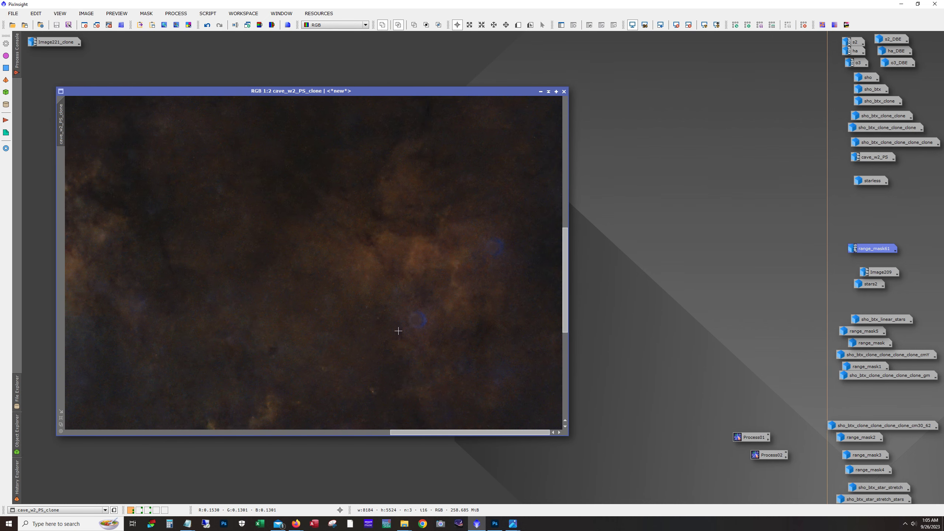
{"action": "scroll", "coordinate": [411, 323], "scroll_direction": "down", "scroll_amount": 5}
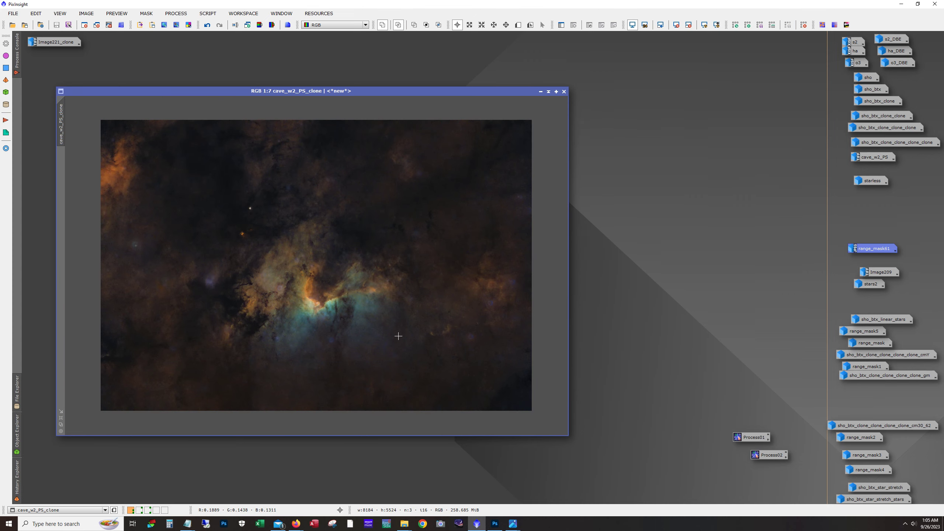
{"action": "scroll", "coordinate": [398, 336], "scroll_direction": "up", "scroll_amount": 1}
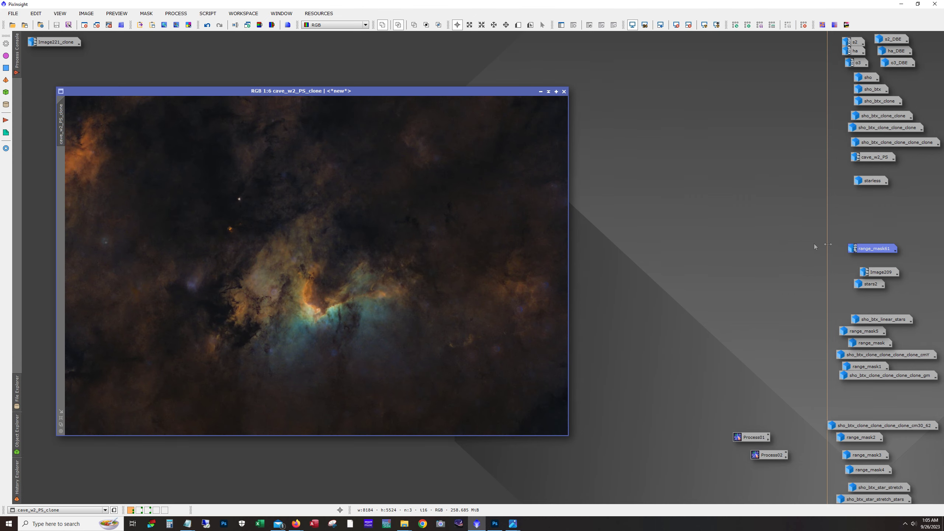
Restore range_mask61, place it over cave_w2_PS_clone with an offset, and examine its dark ring spots at 1:2.
{"action": "double_click", "coordinate": [881, 247]}
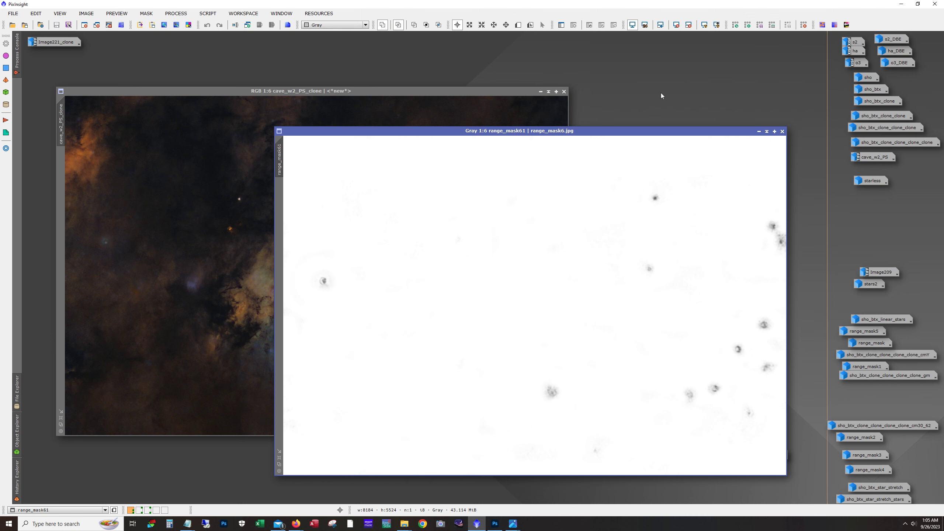
{"action": "left_click_drag", "start_coordinate": [664, 130], "coordinate": [441, 90]}
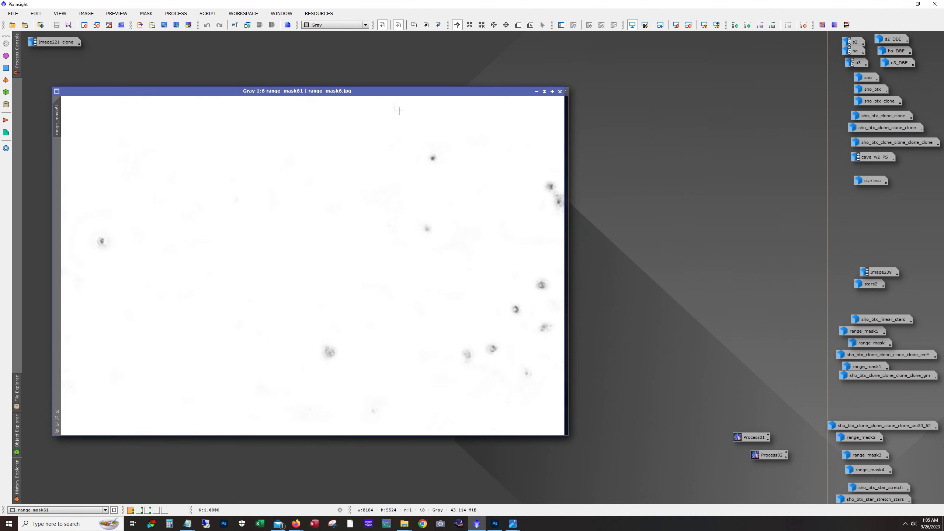
{"action": "left_click_drag", "start_coordinate": [381, 96], "coordinate": [463, 94]}
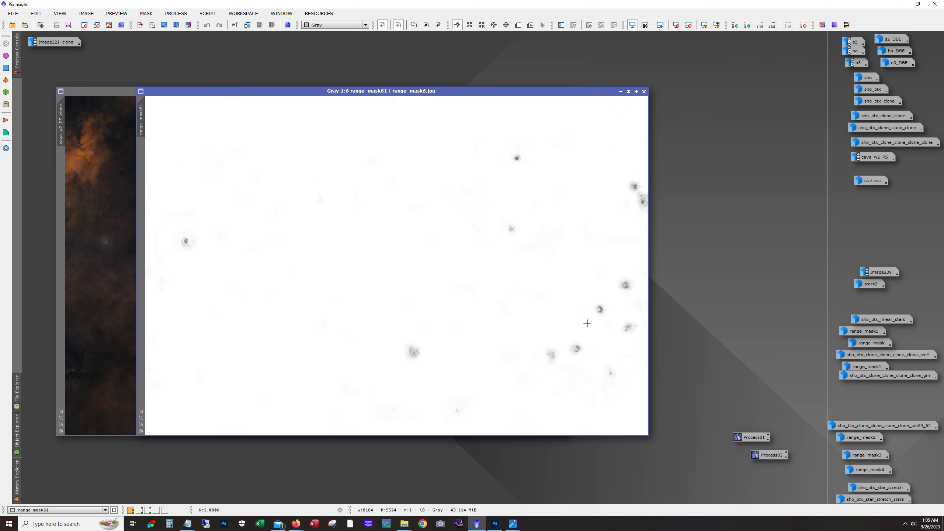
{"action": "scroll", "coordinate": [605, 312], "scroll_direction": "up", "scroll_amount": 4}
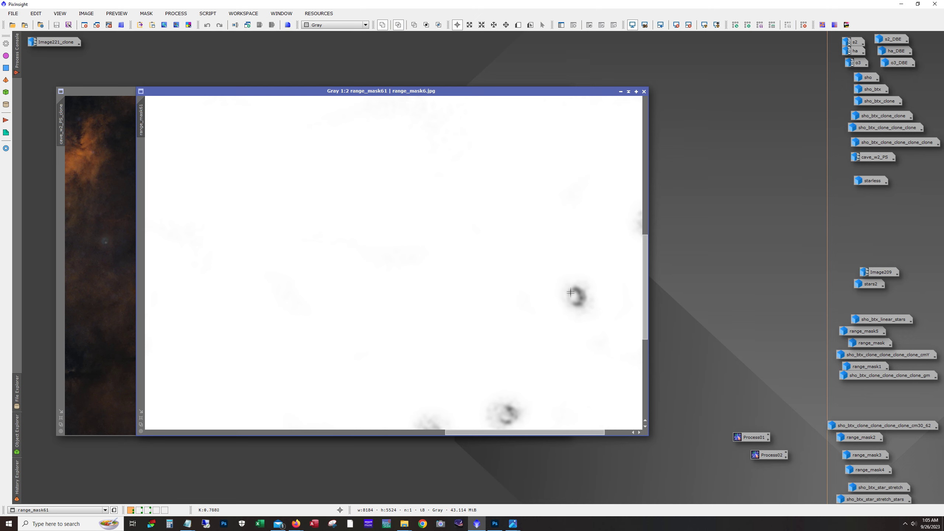
{"action": "scroll", "coordinate": [564, 279], "scroll_direction": "down", "scroll_amount": 4}
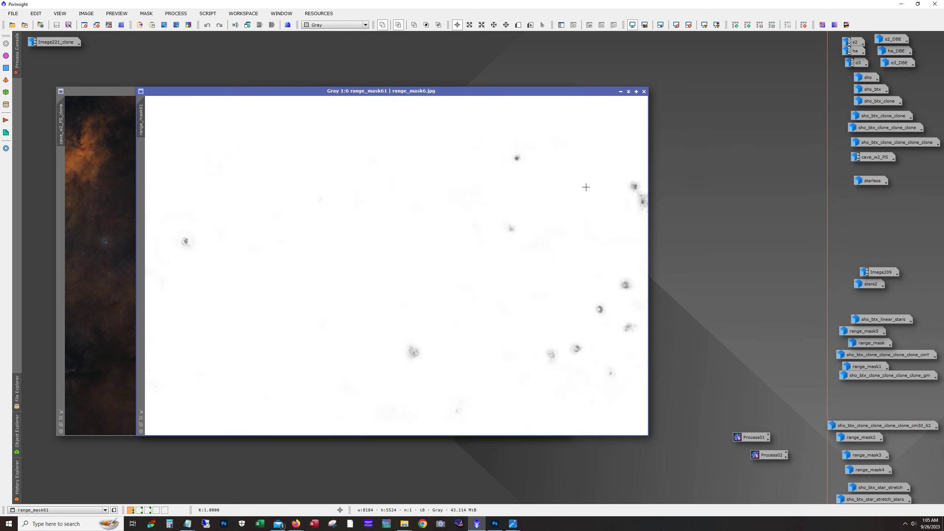
Demonstrate range_mask61 as a visible, inverted mask on cave_w2_PS_clone and remove the mask.
{"action": "left_click_drag", "start_coordinate": [141, 123], "coordinate": [58, 177]}
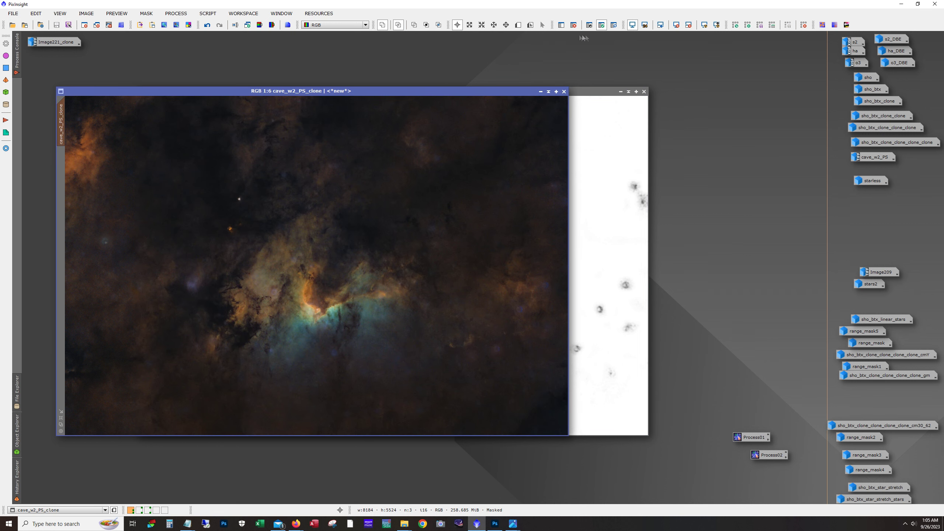
{"action": "left_click", "coordinate": [613, 26]}
{"action": "left_click", "coordinate": [146, 13]}
{"action": "left_click", "coordinate": [151, 46]}
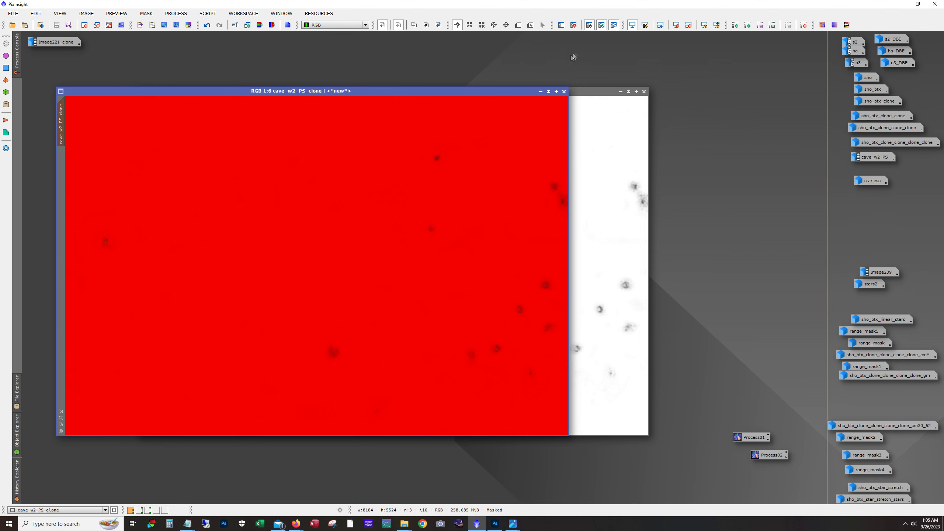
{"action": "left_click", "coordinate": [573, 25]}
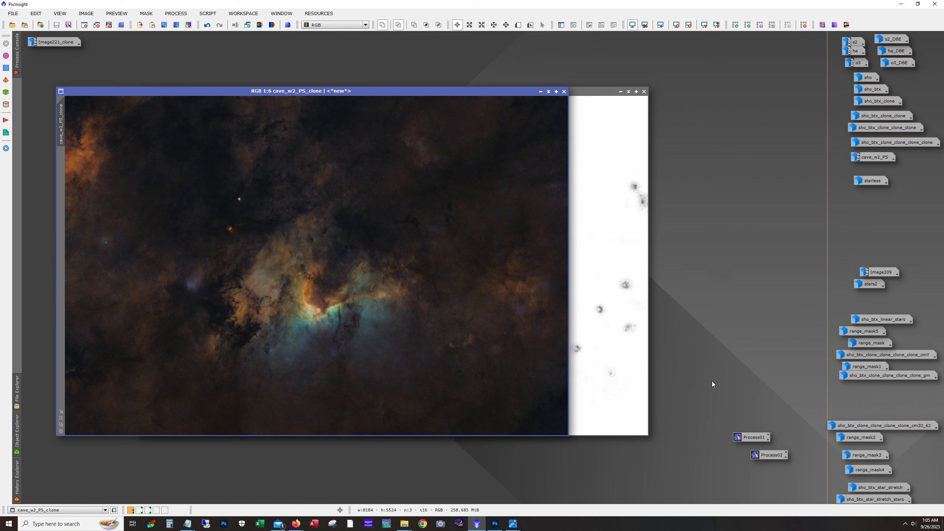
Restore the stars2 image, move its window clear, and inspect the star colours at 1:1.
{"action": "double_click", "coordinate": [864, 285]}
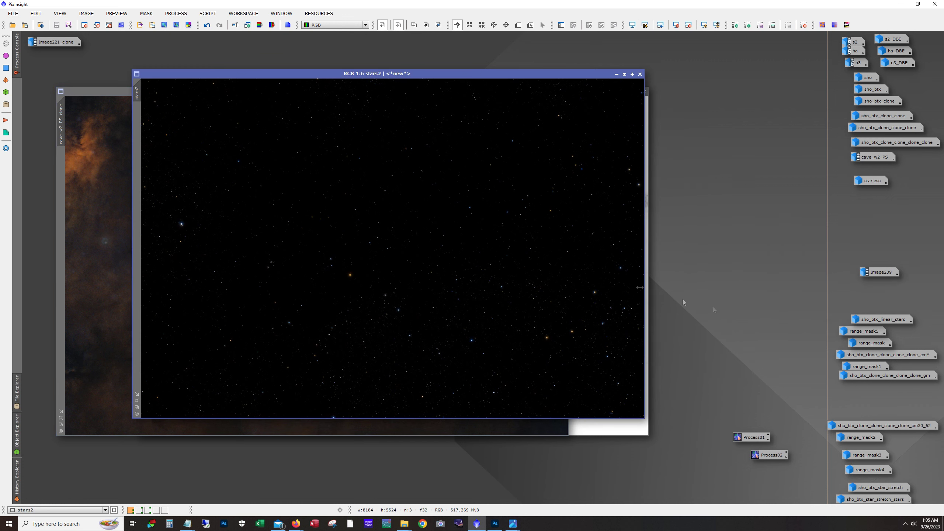
{"action": "left_click_drag", "start_coordinate": [417, 74], "coordinate": [372, 62]}
{"action": "scroll", "coordinate": [307, 263], "scroll_direction": "up", "scroll_amount": 5}
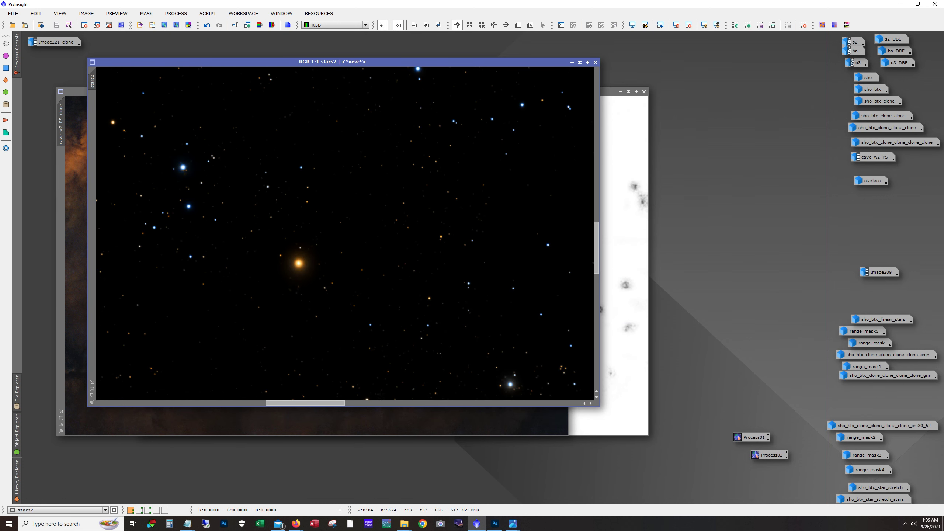
{"action": "left_click_drag", "start_coordinate": [344, 404], "coordinate": [412, 397]}
{"action": "scroll", "coordinate": [412, 396], "scroll_direction": "down", "scroll_amount": 5}
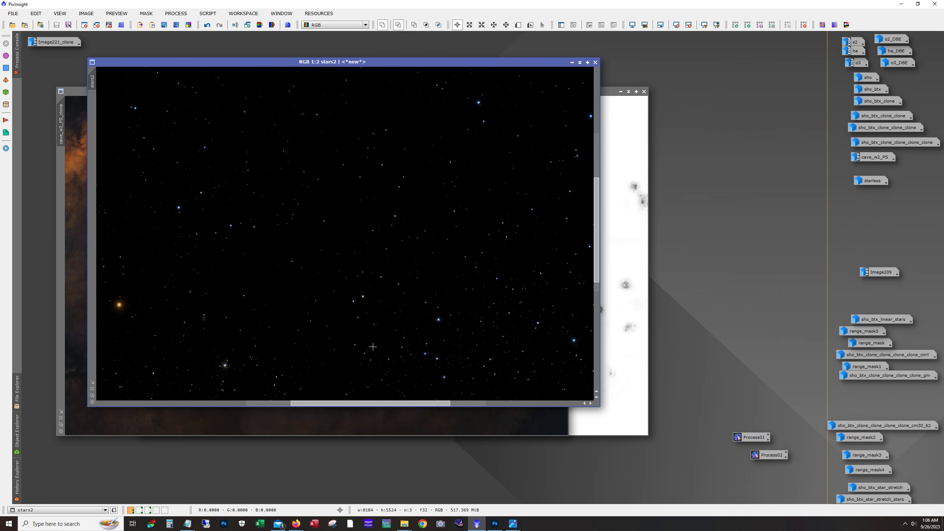
Minimize the stars2, cave_w2_PS_clone and range_mask61 windows to clear the workspace.
{"action": "left_click", "coordinate": [571, 62]}
{"action": "left_click", "coordinate": [542, 90]}
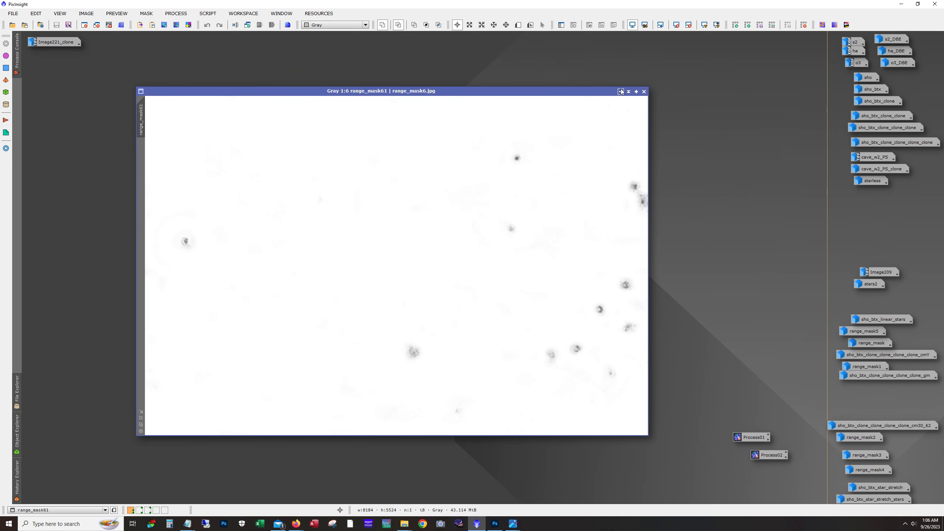
{"action": "left_click", "coordinate": [621, 92]}
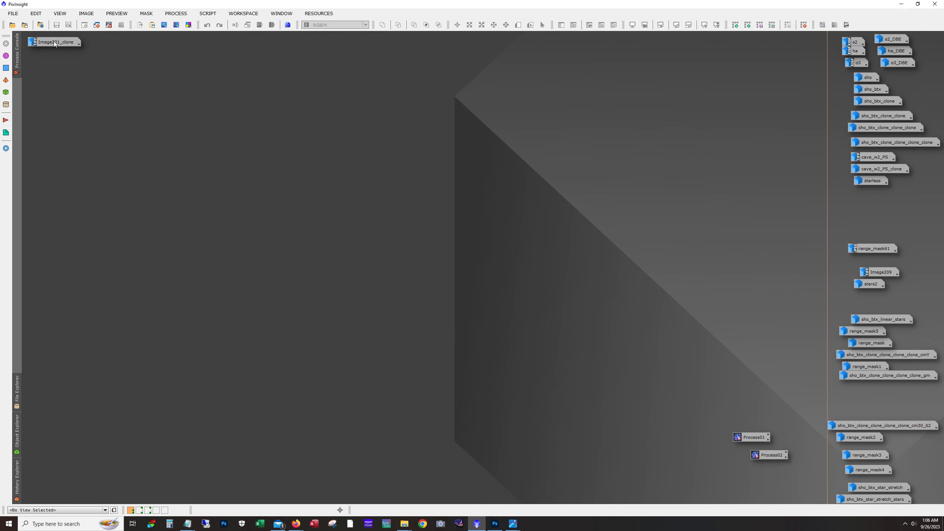
Restore the final image Image221_clone, enlarge its window across the workspace, and zoom the picture to 1:5.
{"action": "double_click", "coordinate": [55, 43]}
{"action": "left_click_drag", "start_coordinate": [363, 85], "coordinate": [268, 50]}
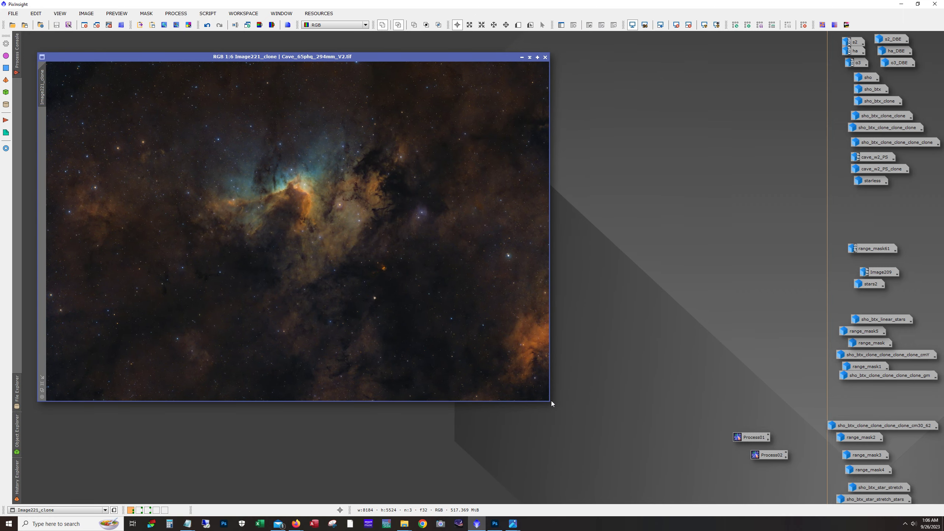
{"action": "left_click_drag", "start_coordinate": [550, 400], "coordinate": [730, 472]}
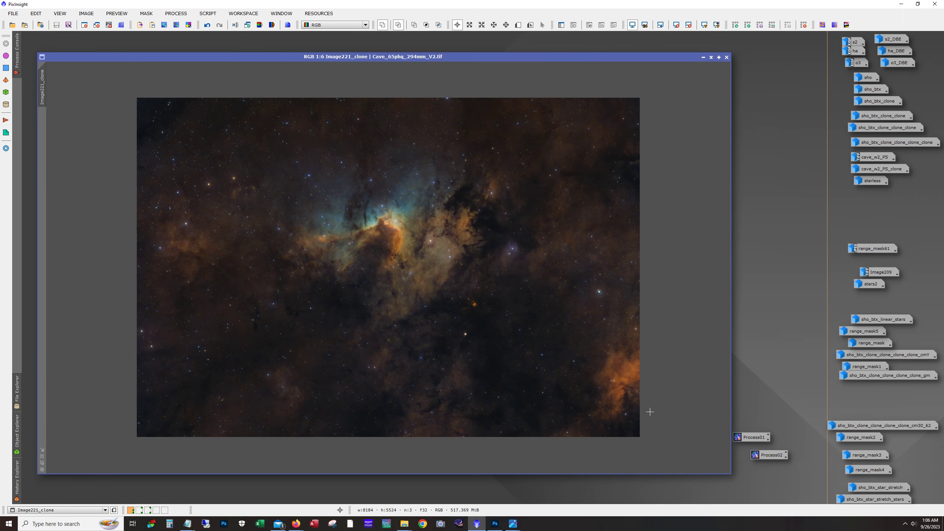
{"action": "scroll", "coordinate": [649, 411], "scroll_direction": "up", "scroll_amount": 1}
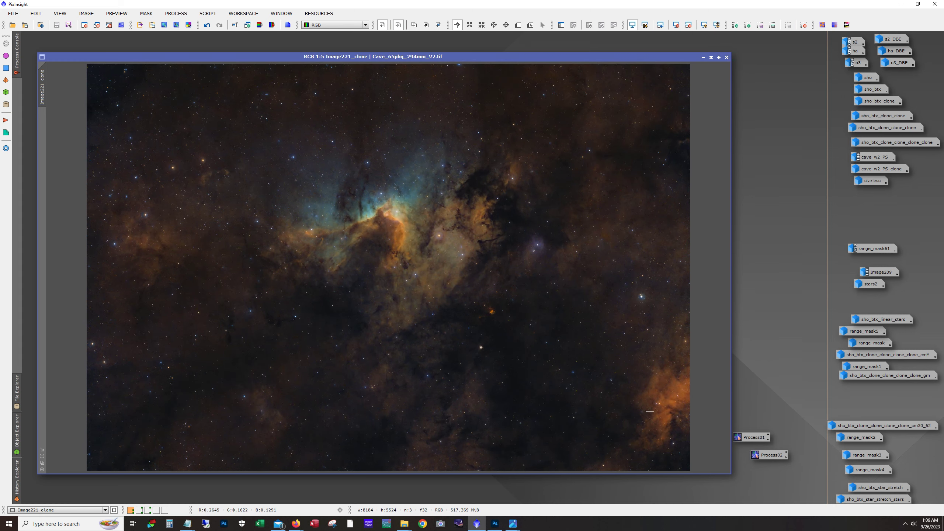